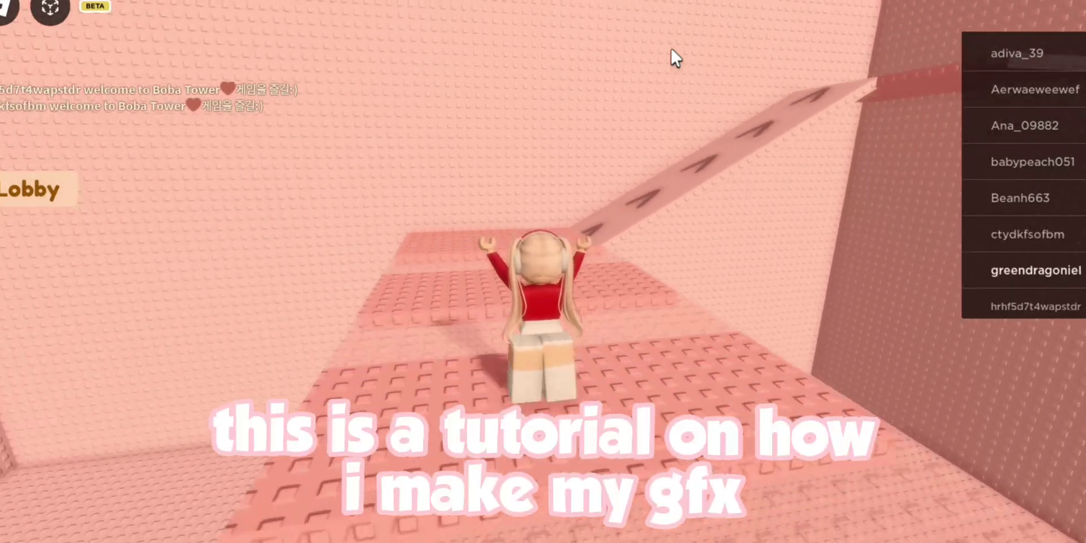
{"action": "key", "text": "w"}
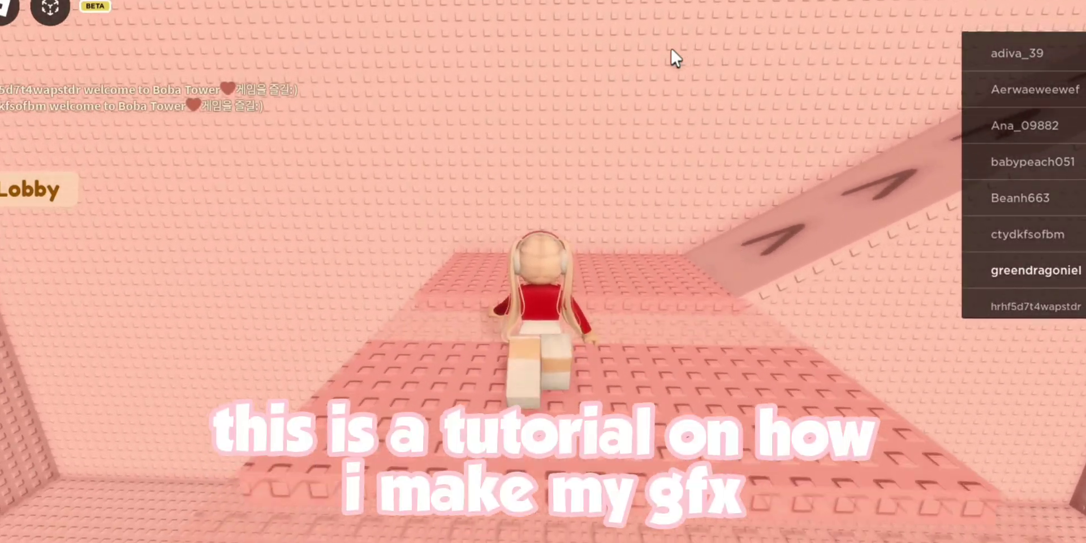
{"action": "key", "text": "w"}
{"action": "key", "text": "space"}
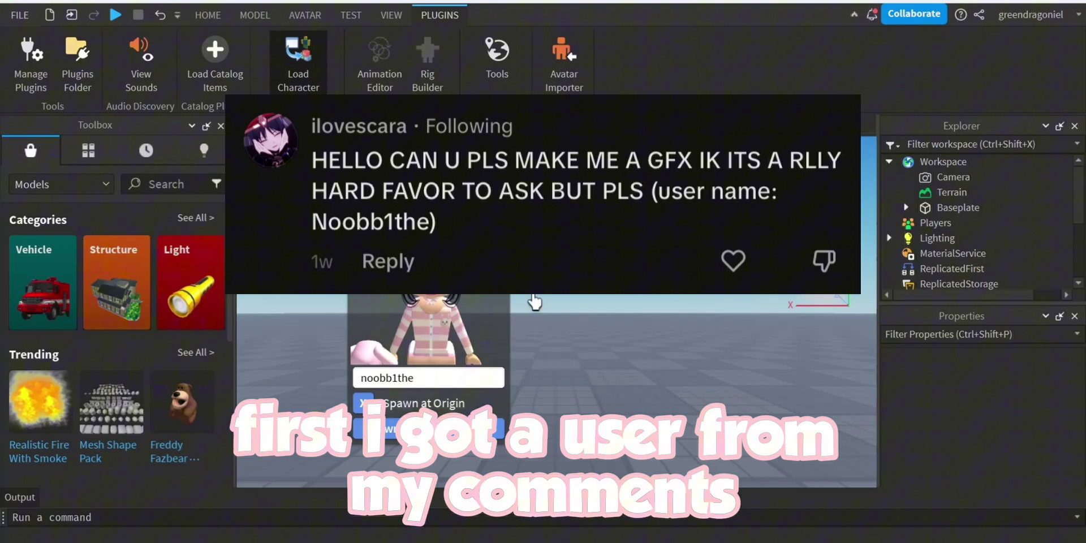
- Spawn the requested user's avatar as an R15 character and raise it above the baseplate until the whole body shows
{"action": "left_click", "coordinate": [504, 187]}
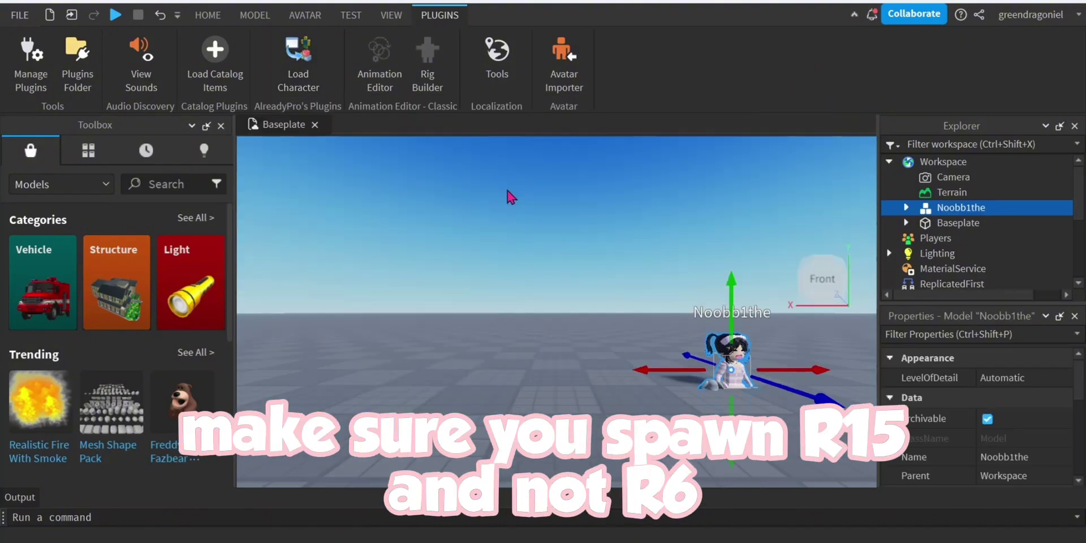
{"action": "key", "text": "f"}
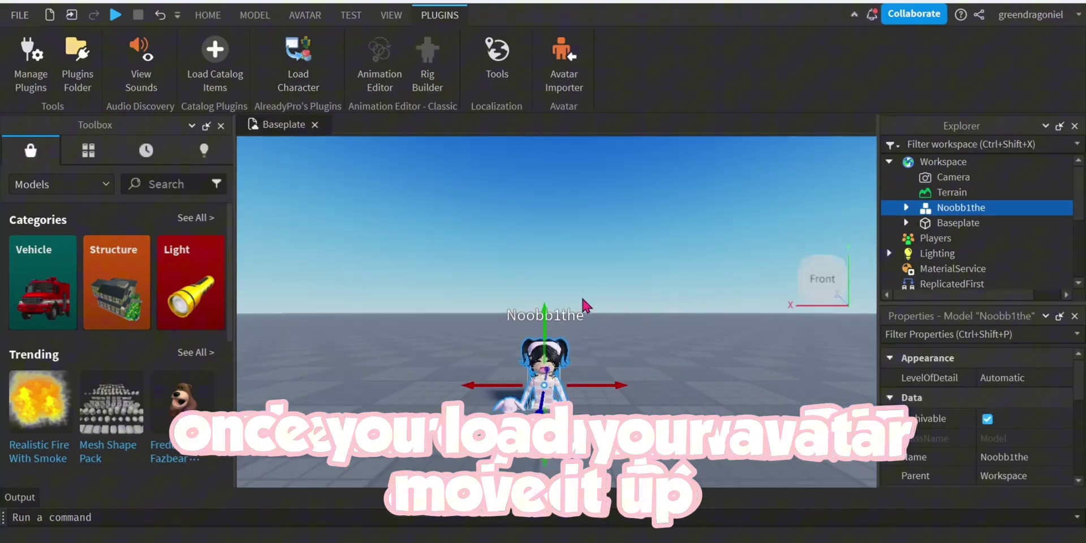
{"action": "left_click", "coordinate": [253, 15]}
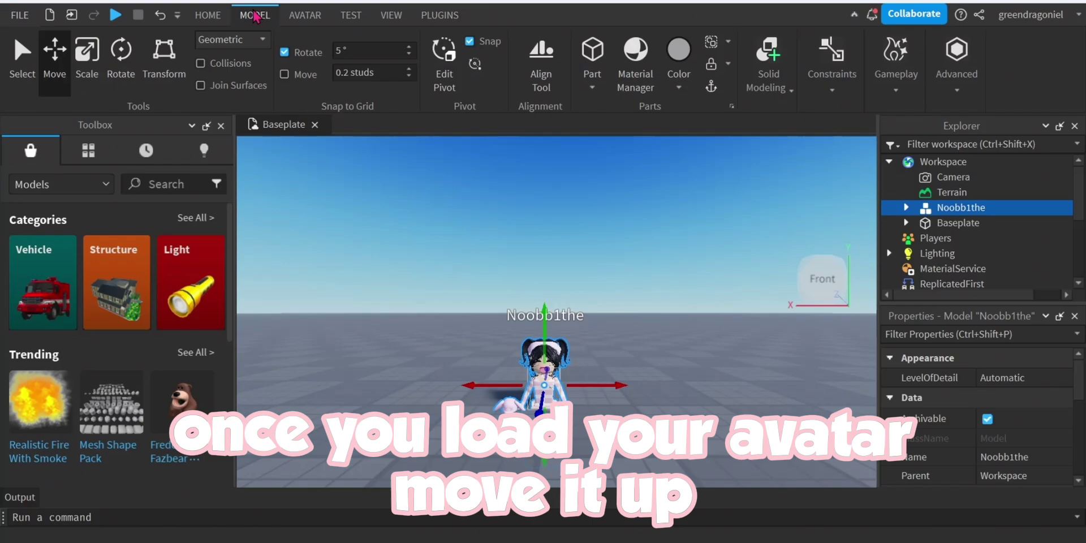
{"action": "left_click", "coordinate": [87, 54]}
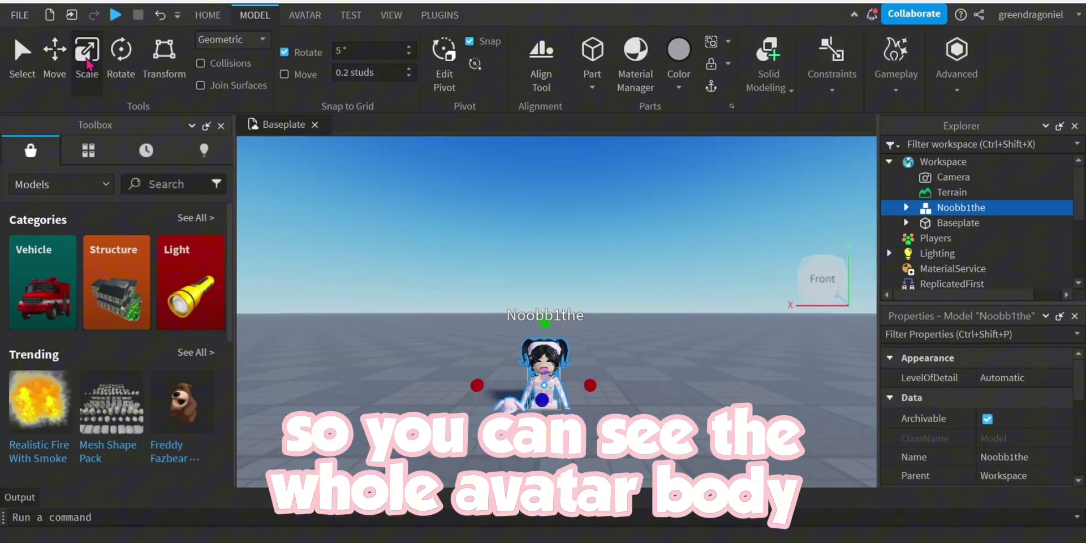
{"action": "left_click", "coordinate": [54, 54]}
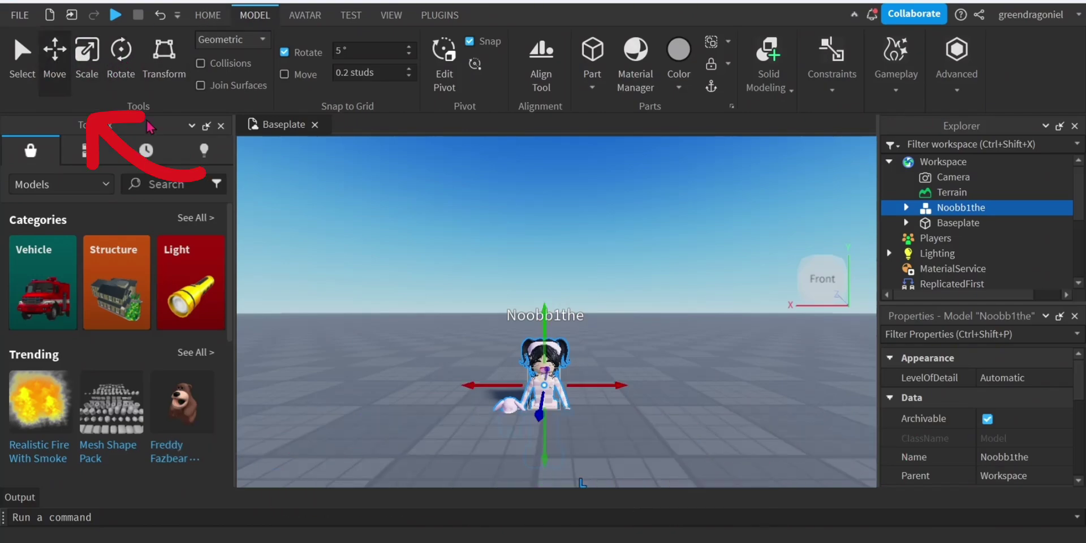
{"action": "left_click_drag", "start_coordinate": [545, 316], "coordinate": [545, 259]}
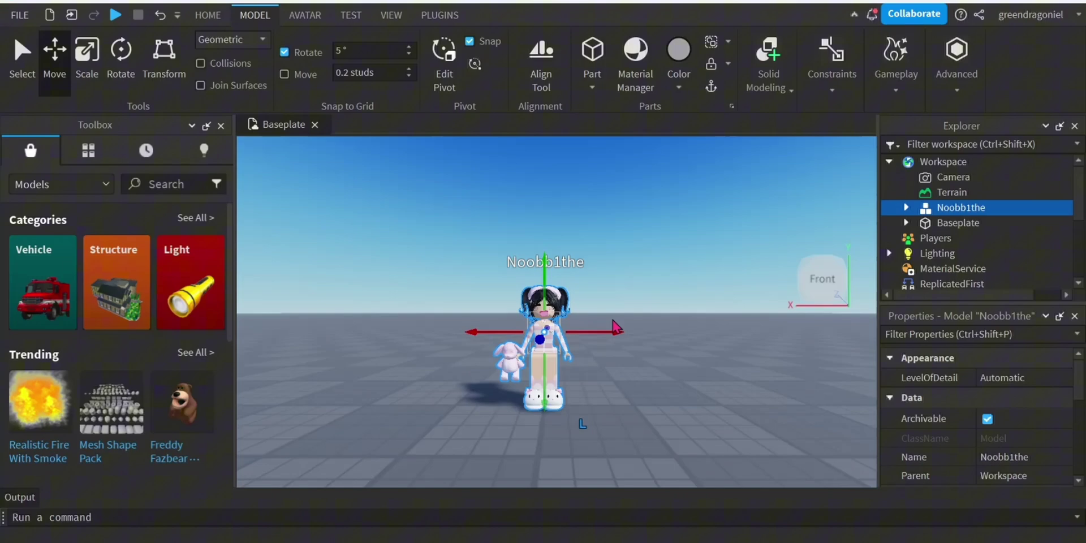
- Start the Animation Editor plugin and choose the spawned avatar as the rig to animate
{"action": "scroll", "coordinate": [698, 393], "scroll_direction": "up", "scroll_amount": 2}
{"action": "left_click", "coordinate": [440, 15]}
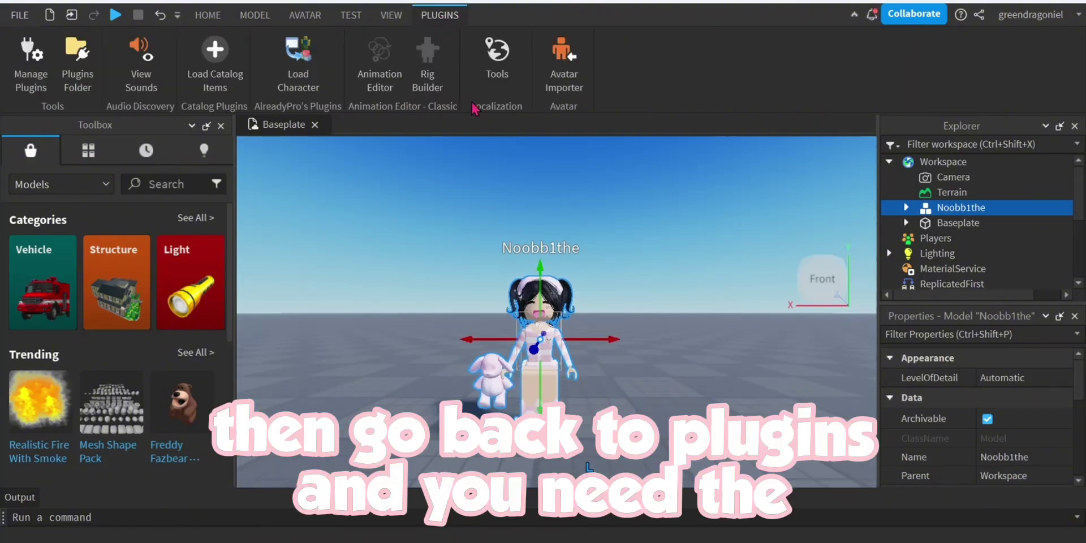
{"action": "left_click", "coordinate": [379, 62]}
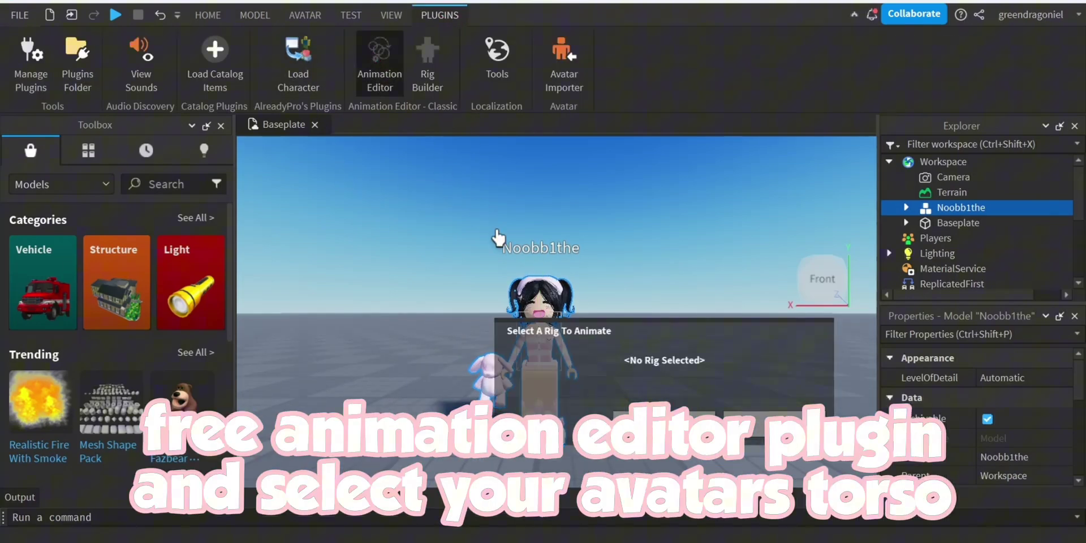
{"action": "left_click", "coordinate": [551, 304]}
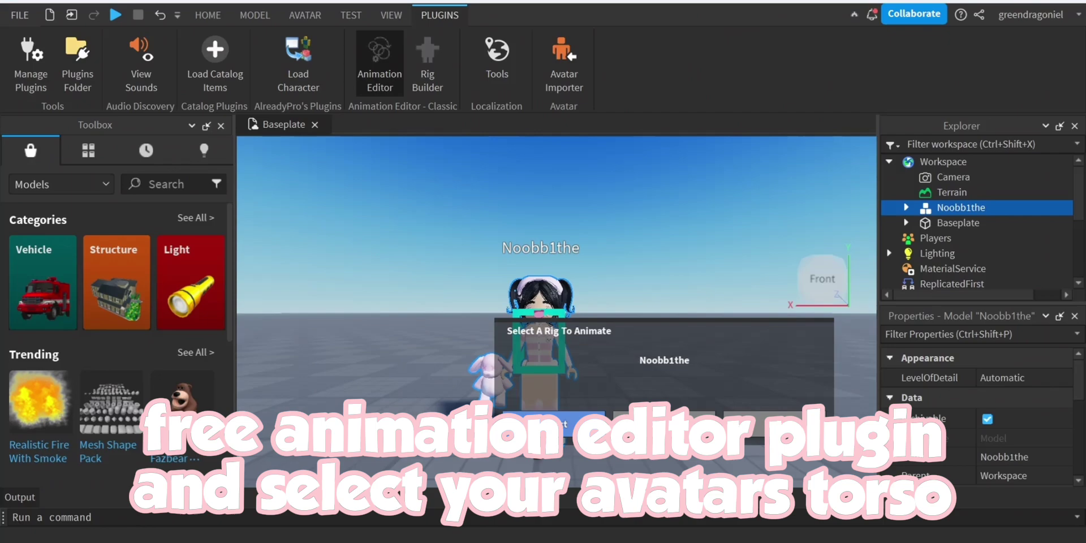
{"action": "left_click", "coordinate": [557, 423]}
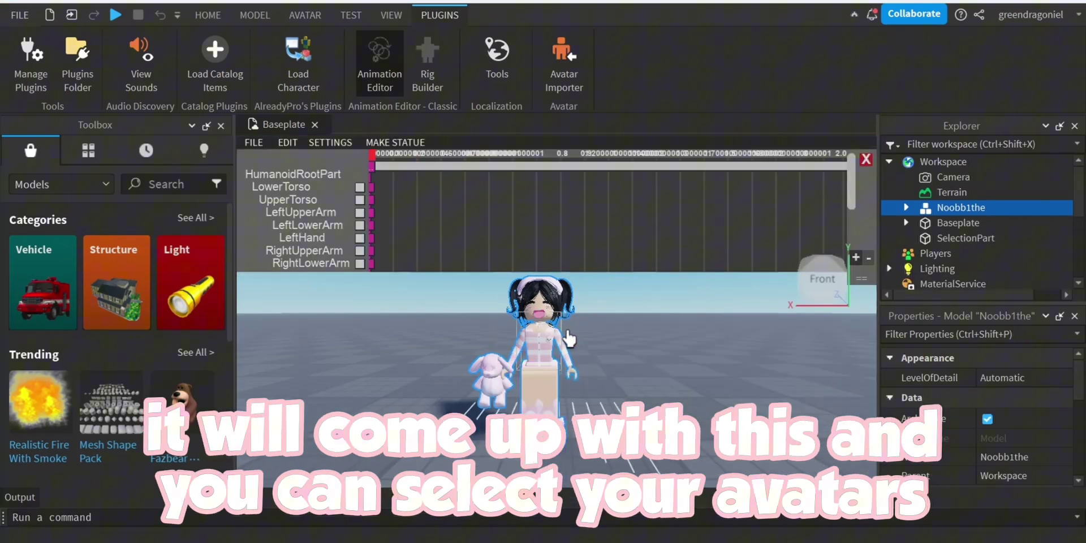
- Rotate the avatar's left upper arm and bend the left lower arm so the hand is raised beside the face
{"action": "left_click", "coordinate": [563, 345]}
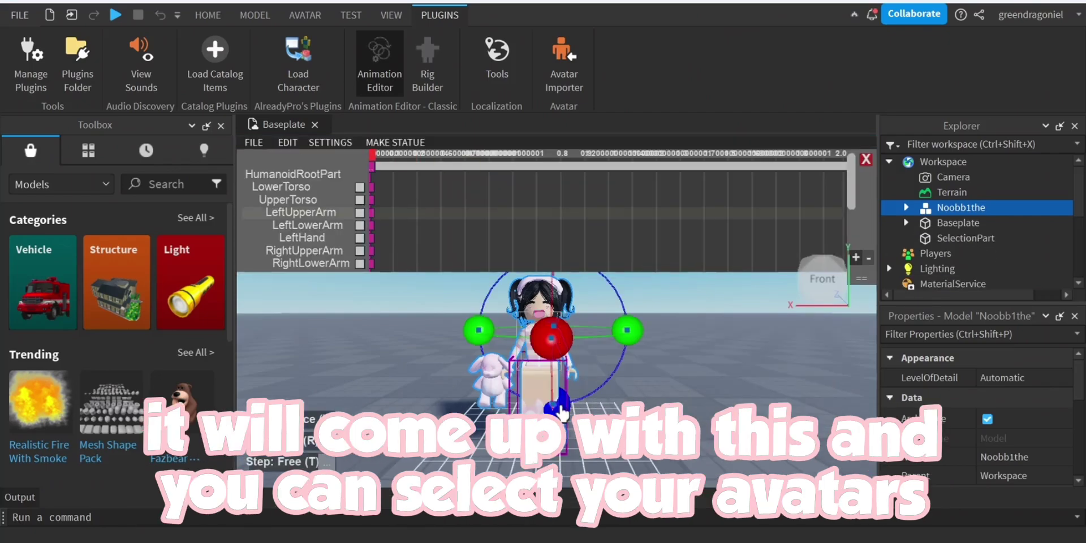
{"action": "left_click_drag", "start_coordinate": [561, 403], "coordinate": [568, 407]}
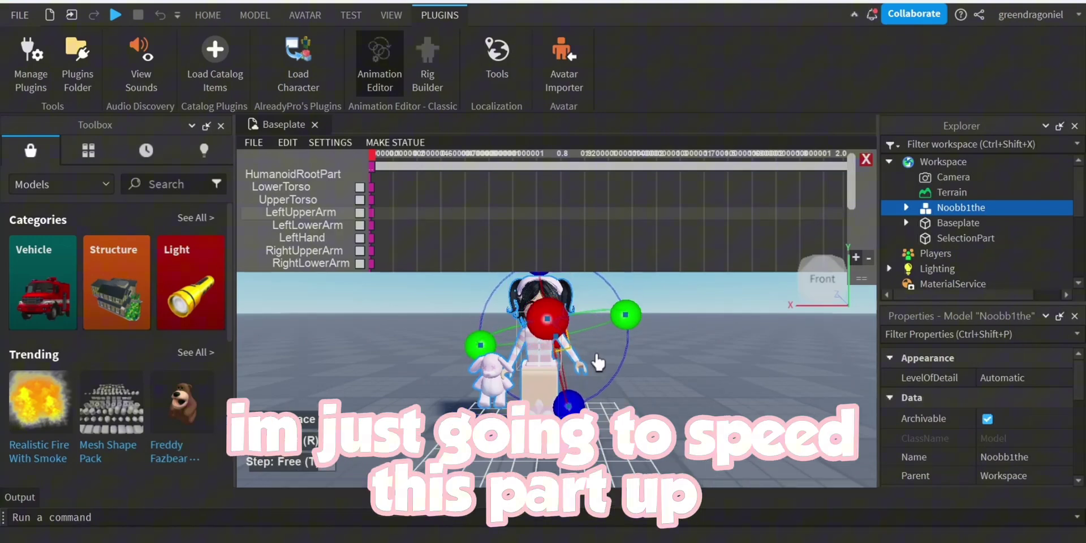
{"action": "left_click", "coordinate": [575, 357]}
{"action": "left_click", "coordinate": [860, 290]}
{"action": "left_click_drag", "start_coordinate": [498, 425], "coordinate": [441, 396]}
{"action": "left_click", "coordinate": [790, 287]}
{"action": "left_click_drag", "start_coordinate": [568, 341], "coordinate": [475, 368]}
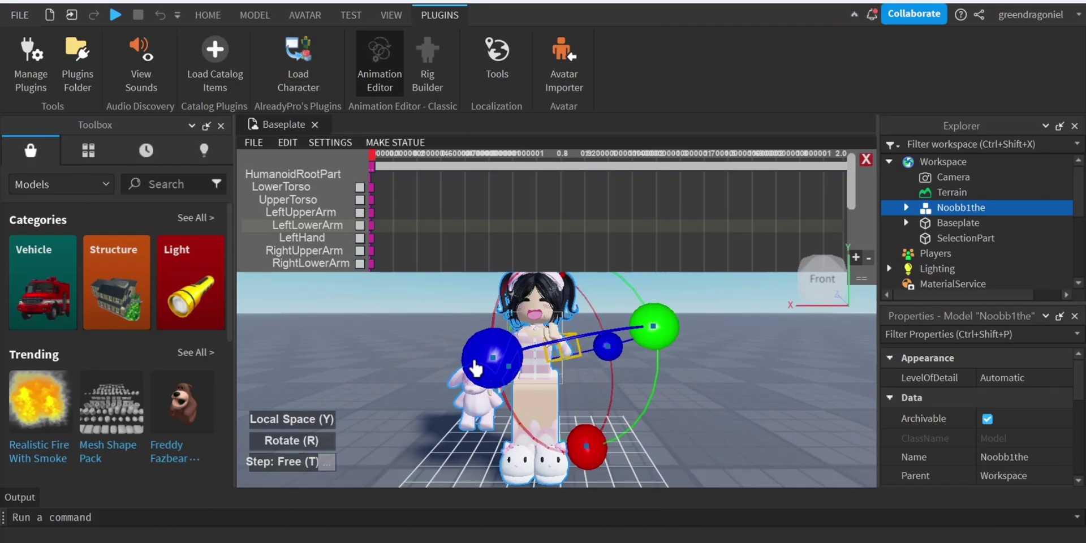
{"action": "left_click", "coordinate": [858, 287]}
{"action": "left_click_drag", "start_coordinate": [546, 352], "coordinate": [557, 368]}
{"action": "left_click", "coordinate": [790, 292]}
{"action": "left_click", "coordinate": [766, 391]}
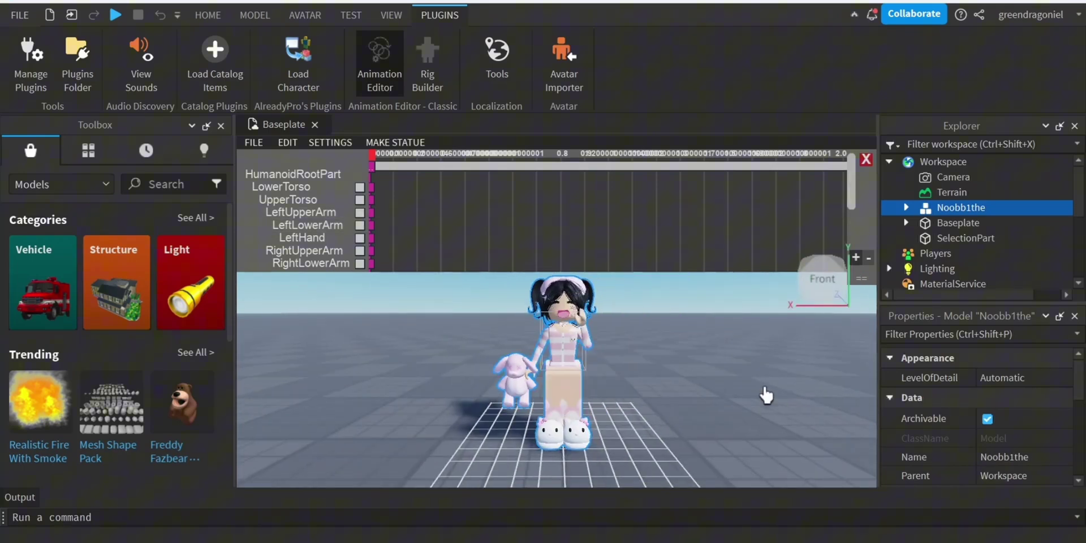
- Rotate the avatar's left upper leg to begin the standing pose
{"action": "left_click", "coordinate": [549, 352]}
{"action": "left_click", "coordinate": [796, 436]}
{"action": "left_click", "coordinate": [577, 393]}
{"action": "left_click", "coordinate": [575, 423]}
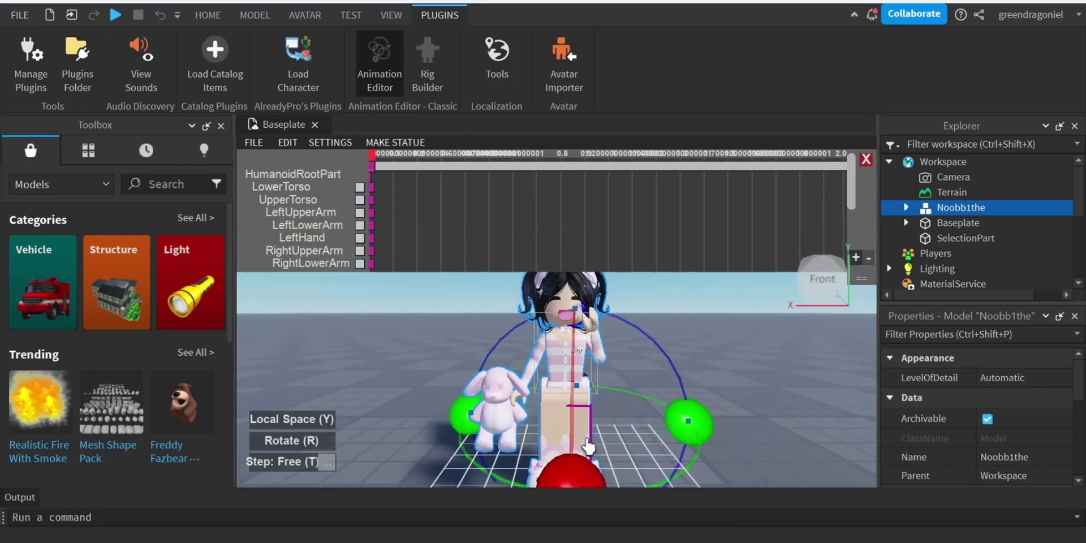
{"action": "left_click", "coordinate": [859, 287]}
{"action": "left_click_drag", "start_coordinate": [669, 406], "coordinate": [666, 386]}
{"action": "left_click", "coordinate": [790, 288]}
- Refine the leg rotations so the left foot sits slightly behind the right one
{"action": "left_click", "coordinate": [686, 448]}
{"action": "left_click", "coordinate": [588, 418]}
{"action": "left_click", "coordinate": [686, 419]}
{"action": "left_click", "coordinate": [606, 447]}
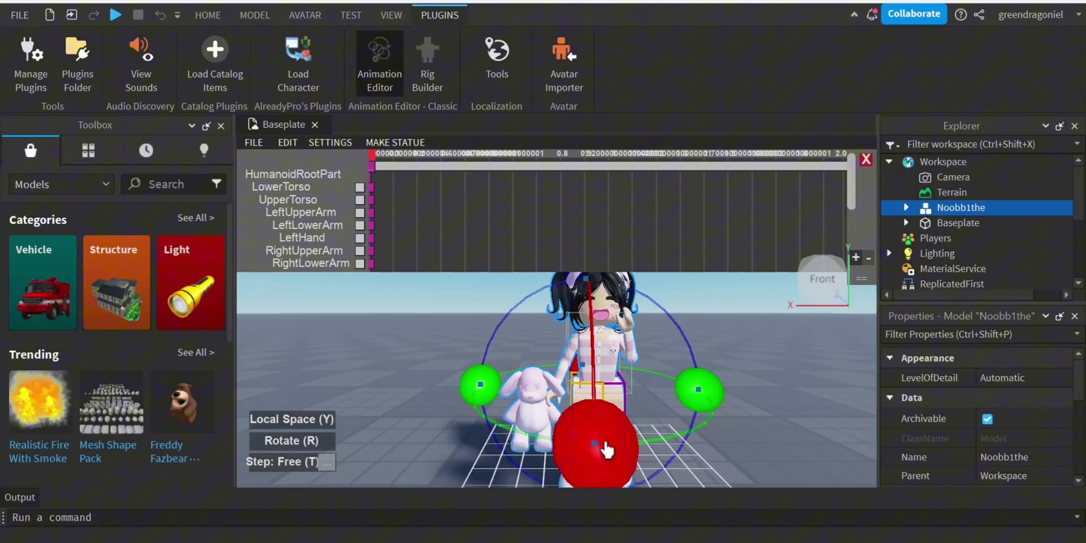
{"action": "left_click", "coordinate": [678, 436]}
{"action": "left_click", "coordinate": [858, 288]}
{"action": "left_click", "coordinate": [791, 290]}
{"action": "left_click", "coordinate": [789, 285]}
{"action": "left_click", "coordinate": [582, 438]}
{"action": "left_click_drag", "start_coordinate": [573, 375], "coordinate": [572, 368]}
{"action": "left_click", "coordinate": [679, 368]}
{"action": "left_click", "coordinate": [857, 287]}
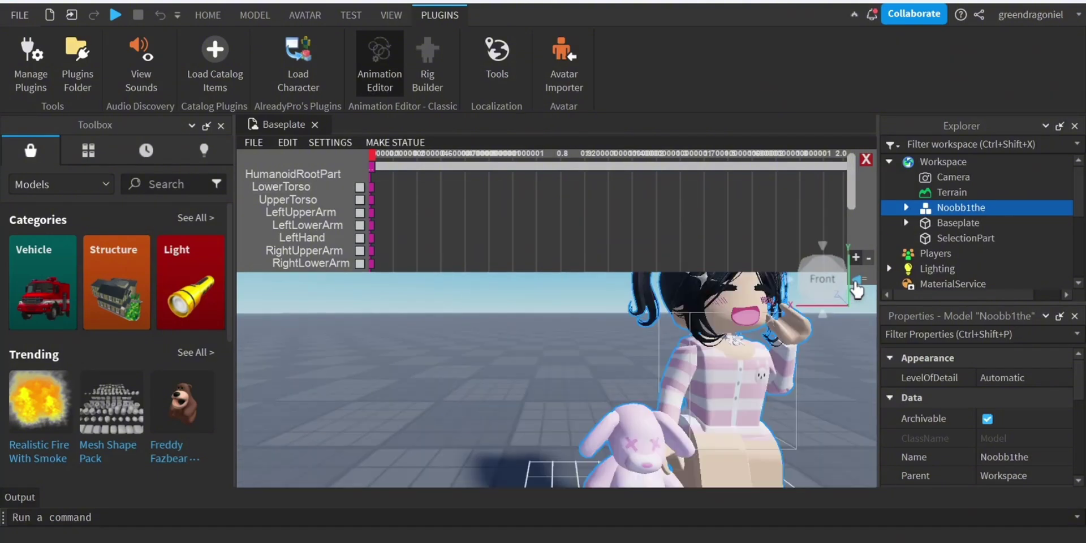
- Turn and tilt the avatar's head slightly to one side to finish the pose
{"action": "left_click", "coordinate": [564, 396]}
{"action": "scroll", "coordinate": [622, 367], "scroll_direction": "down", "scroll_amount": 3}
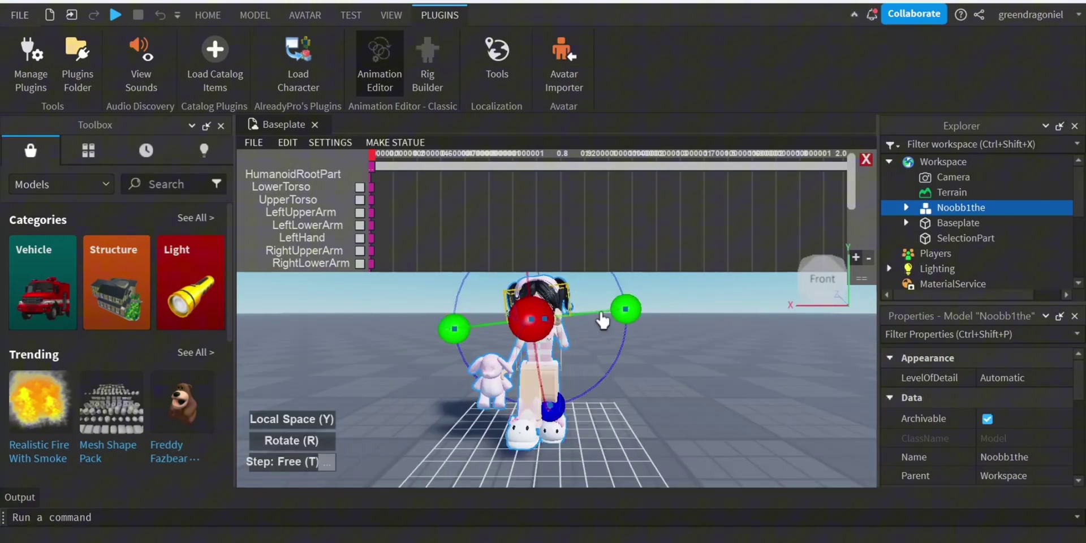
{"action": "scroll", "coordinate": [707, 362], "scroll_direction": "up", "scroll_amount": 3}
{"action": "left_click_drag", "start_coordinate": [727, 368], "coordinate": [703, 357]}
{"action": "left_click", "coordinate": [699, 413]}
{"action": "scroll", "coordinate": [698, 417], "scroll_direction": "down", "scroll_amount": 3}
{"action": "scroll", "coordinate": [695, 416], "scroll_direction": "up", "scroll_amount": 3}
{"action": "left_click", "coordinate": [566, 362]}
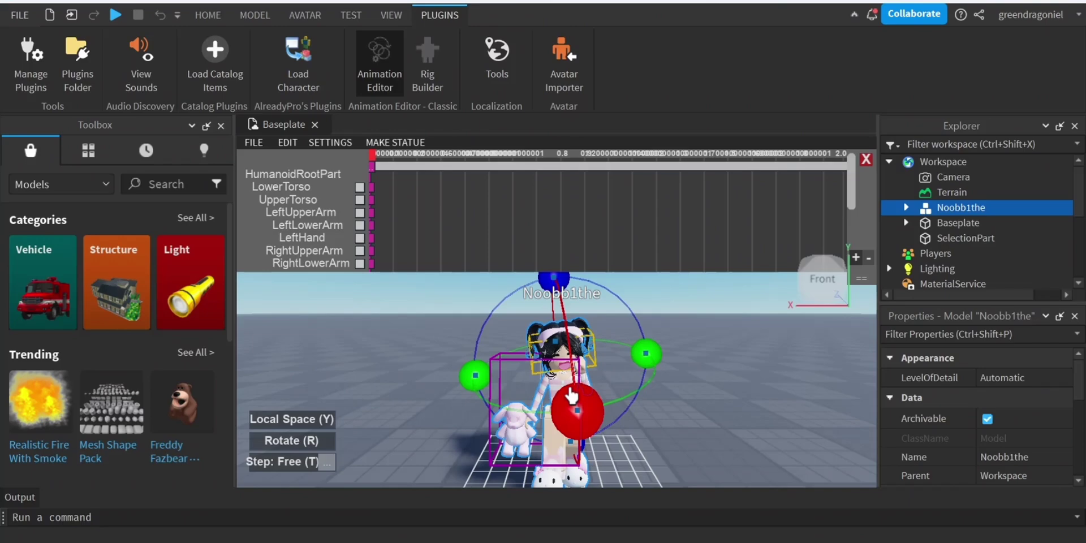
{"action": "left_click_drag", "start_coordinate": [575, 395], "coordinate": [576, 404]}
{"action": "left_click", "coordinate": [690, 339]}
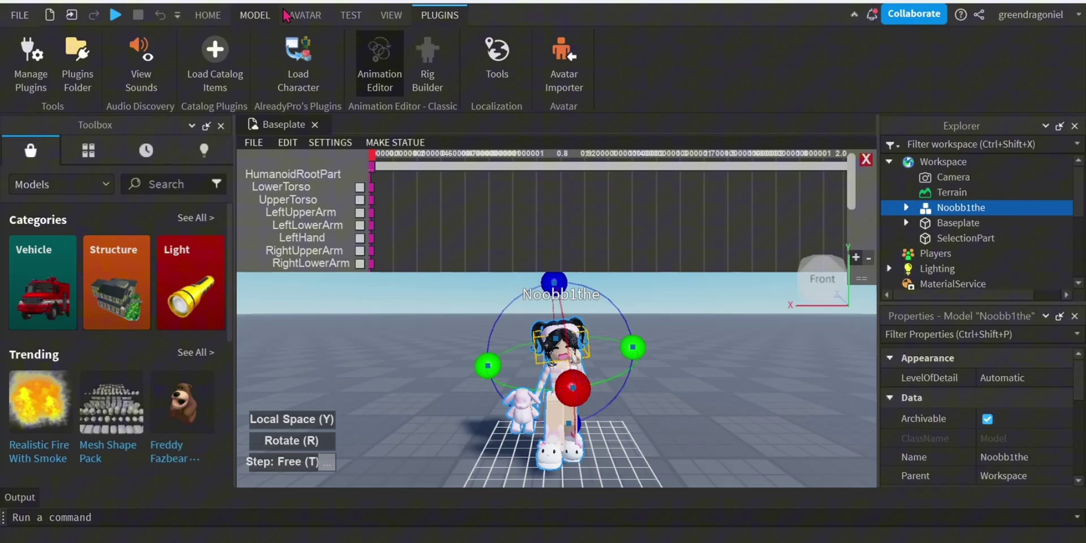
- Anchor the posed avatar and close the animation editor, accepting the loss of unsaved animation progress
{"action": "left_click", "coordinate": [254, 16]}
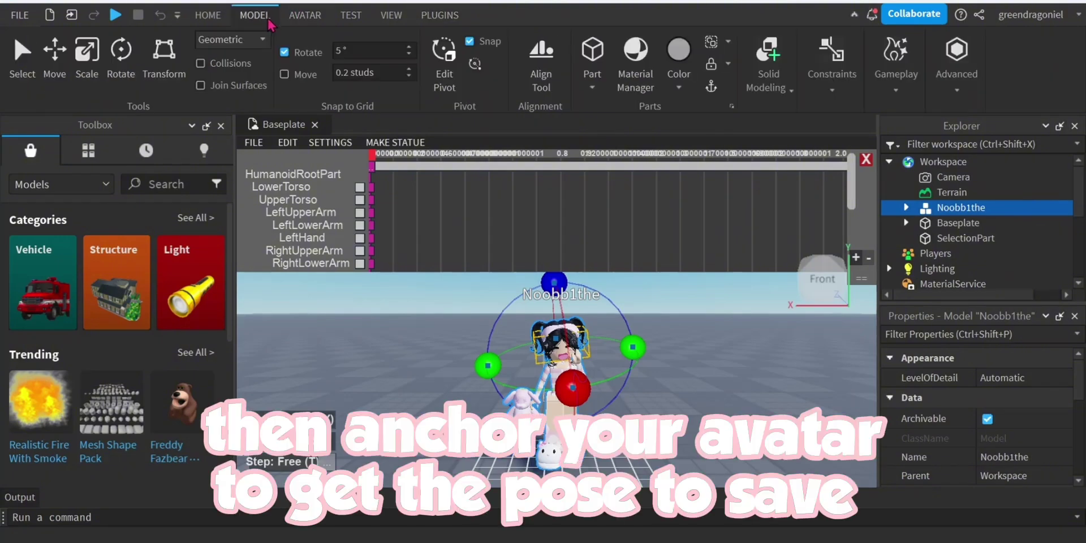
{"action": "left_click", "coordinate": [711, 89]}
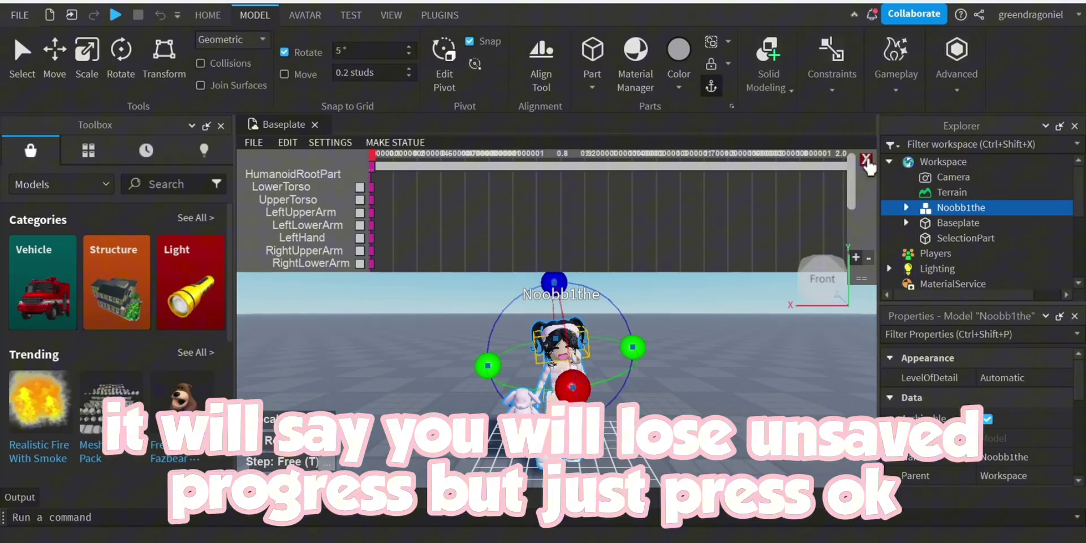
{"action": "left_click", "coordinate": [866, 160]}
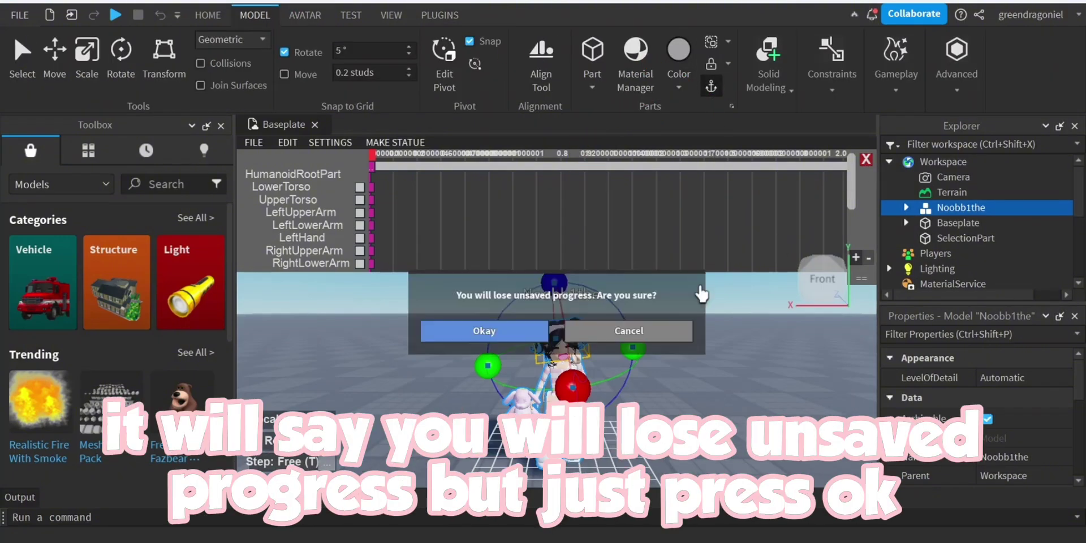
{"action": "left_click", "coordinate": [492, 333]}
- Export the avatar model to the Desktop as an OBJ file named pink
{"action": "right_click", "coordinate": [953, 210]}
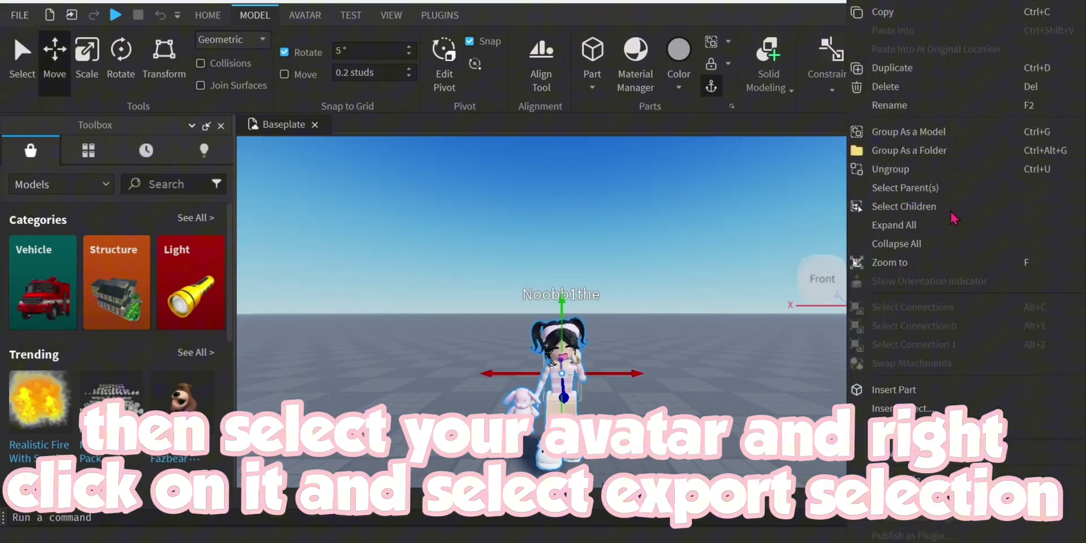
{"action": "left_click", "coordinate": [911, 541]}
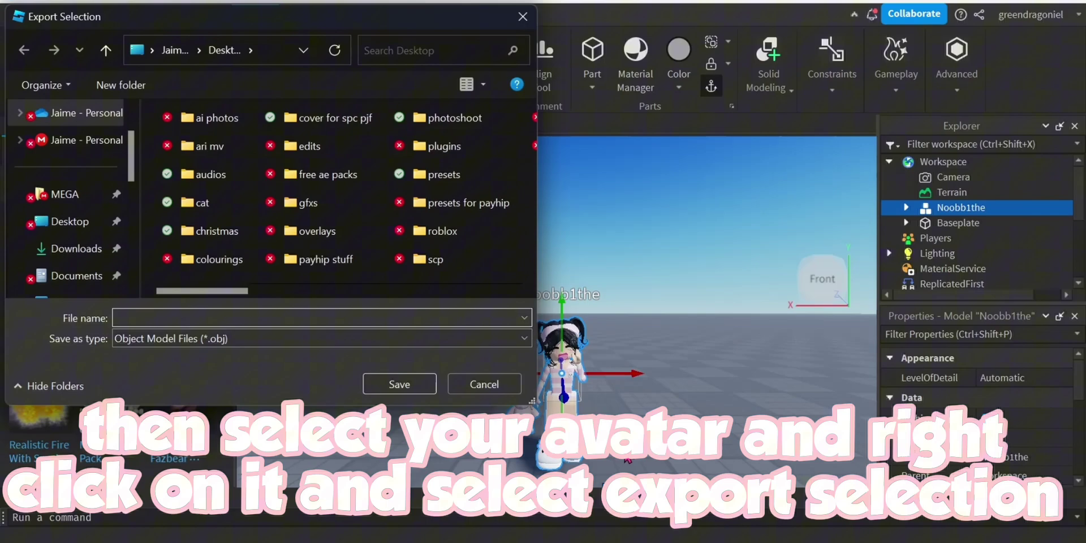
{"action": "type", "text": "pink"}
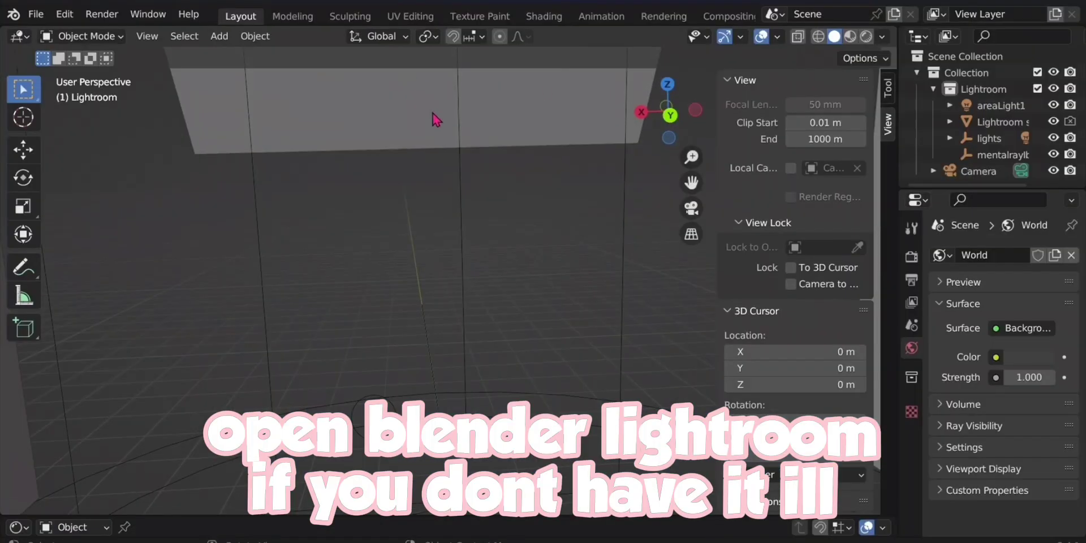
- Switch to the lightroom scene in Blender and import pink.obj from the Desktop as a Wavefront model
{"action": "scroll", "coordinate": [430, 225], "scroll_direction": "down", "scroll_amount": 4}
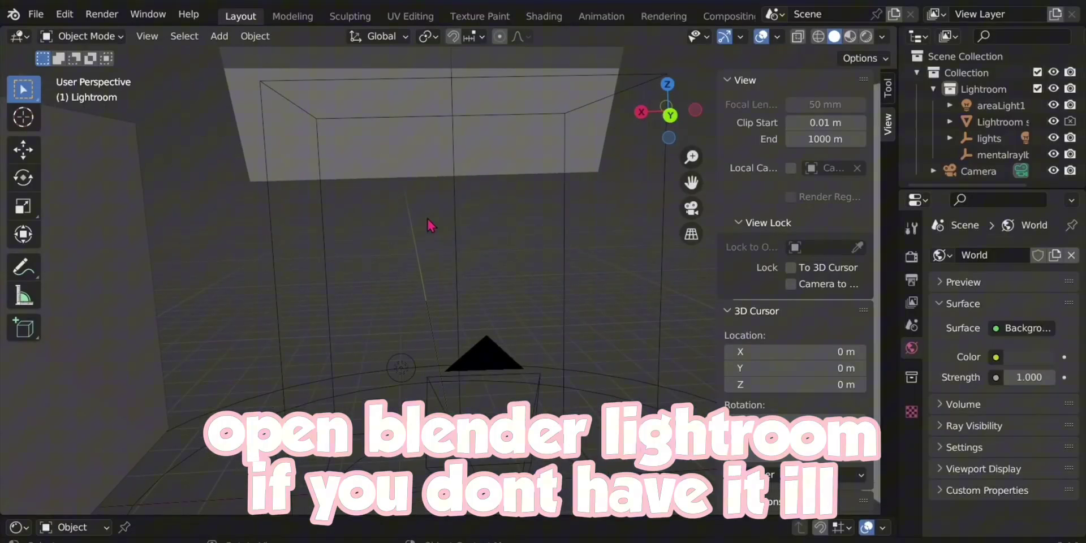
{"action": "scroll", "coordinate": [430, 225], "scroll_direction": "down", "scroll_amount": 3}
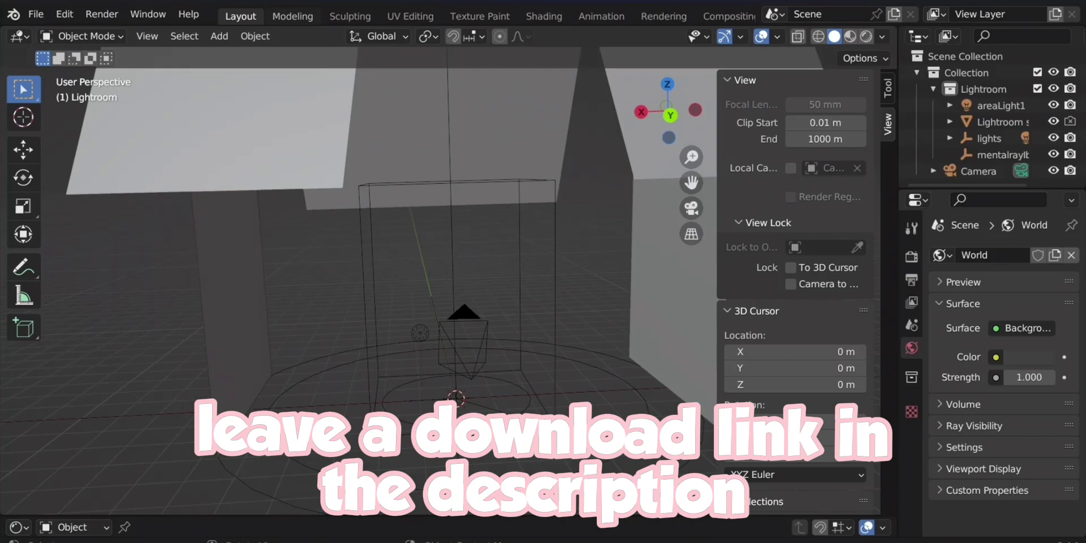
{"action": "left_click", "coordinate": [36, 14]}
{"action": "mouse_move", "coordinate": [111, 241]}
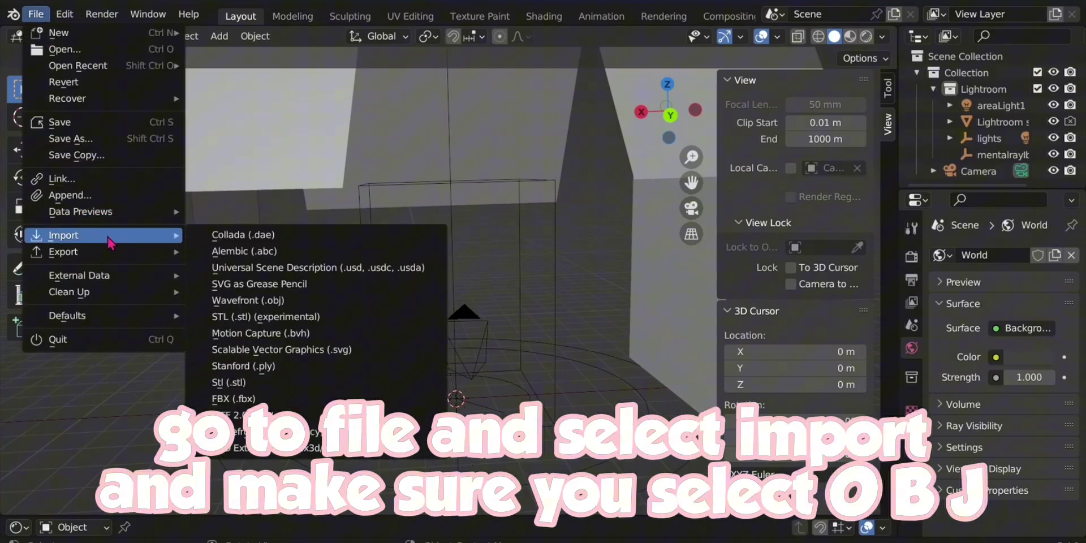
{"action": "left_click", "coordinate": [247, 301]}
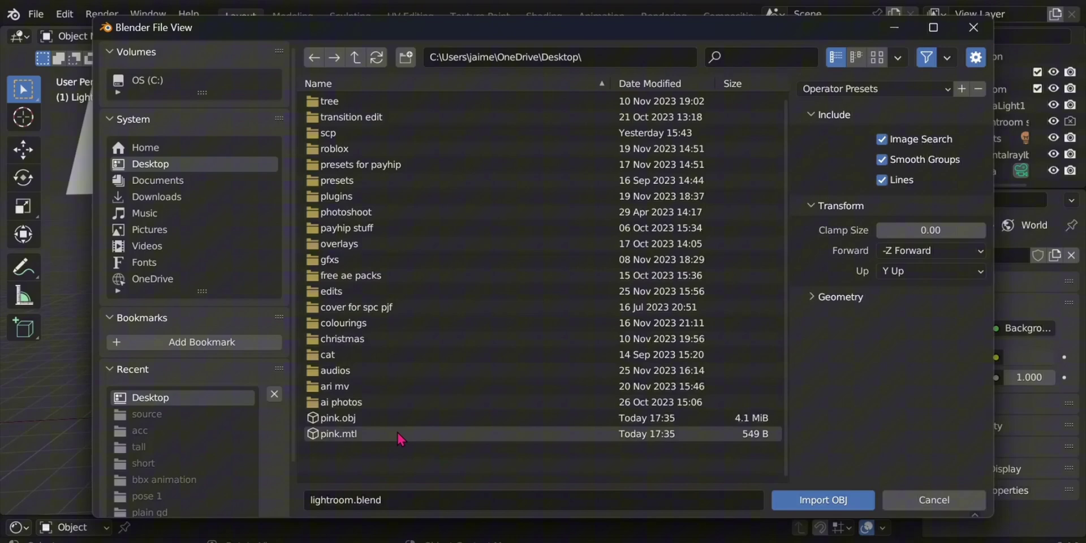
{"action": "double_click", "coordinate": [346, 422]}
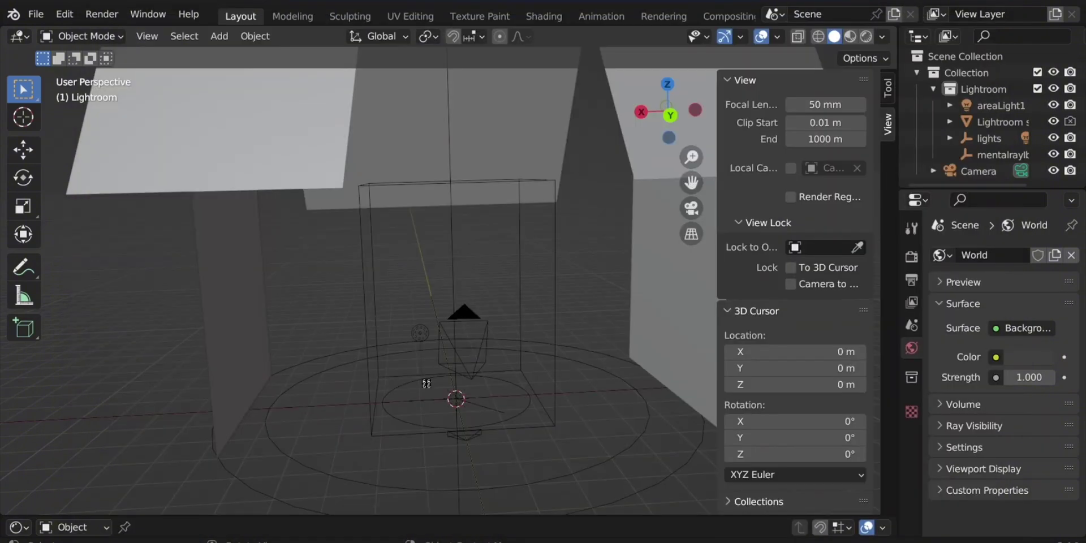
- Look through the scene camera and use walk navigation to frame the avatar and plush front-on inside the camera frame
{"action": "left_click", "coordinate": [691, 209]}
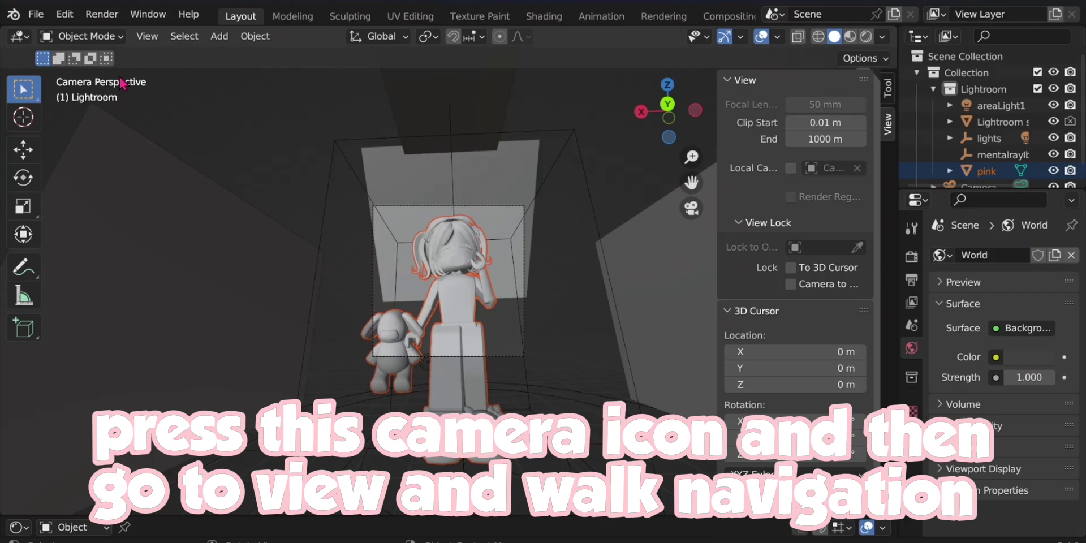
{"action": "left_click", "coordinate": [147, 36]}
{"action": "mouse_move", "coordinate": [195, 259]}
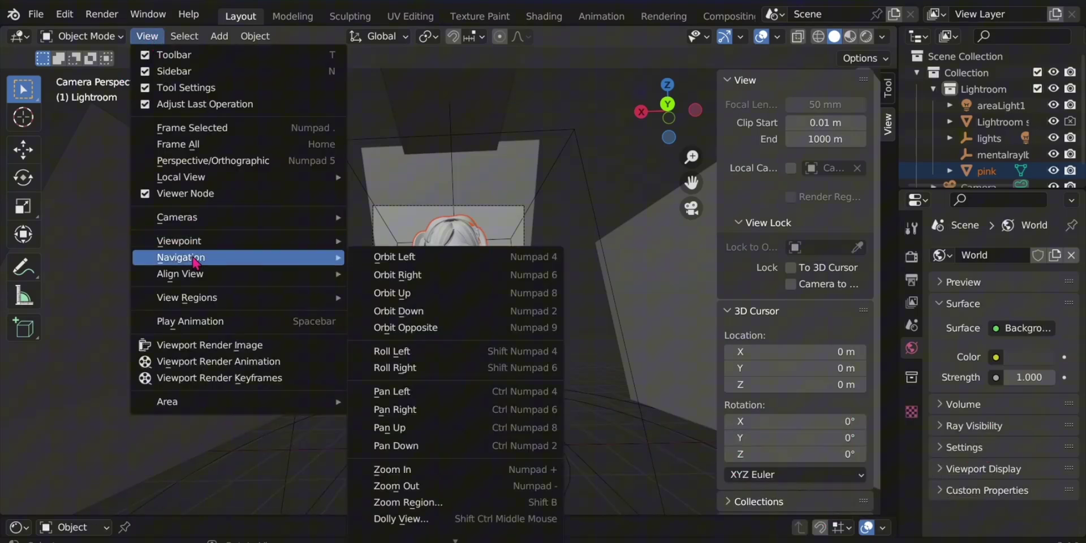
{"action": "scroll", "coordinate": [399, 532], "scroll_direction": "down", "scroll_amount": 3}
{"action": "left_click", "coordinate": [400, 531]}
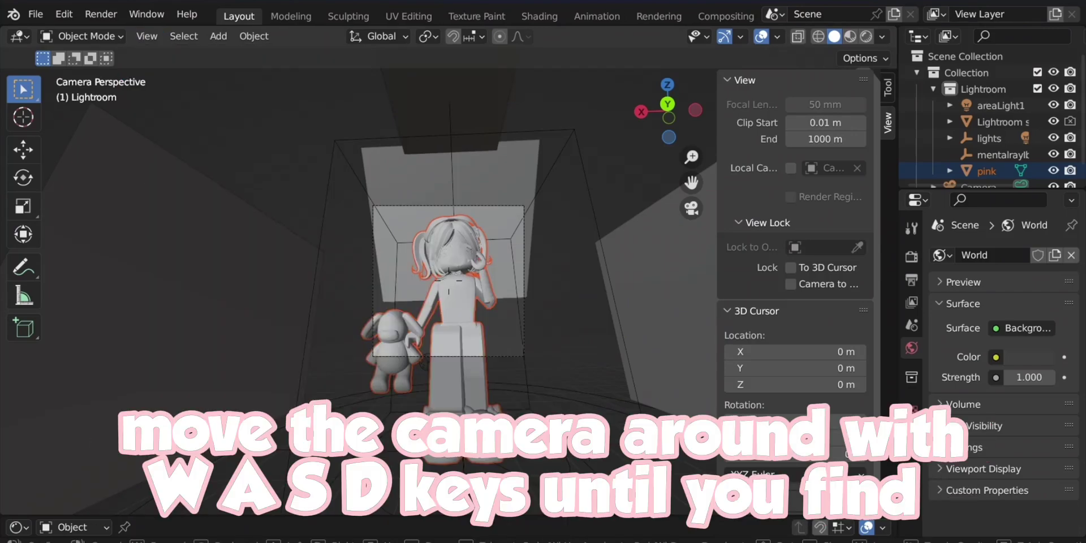
{"action": "key", "text": "w"}
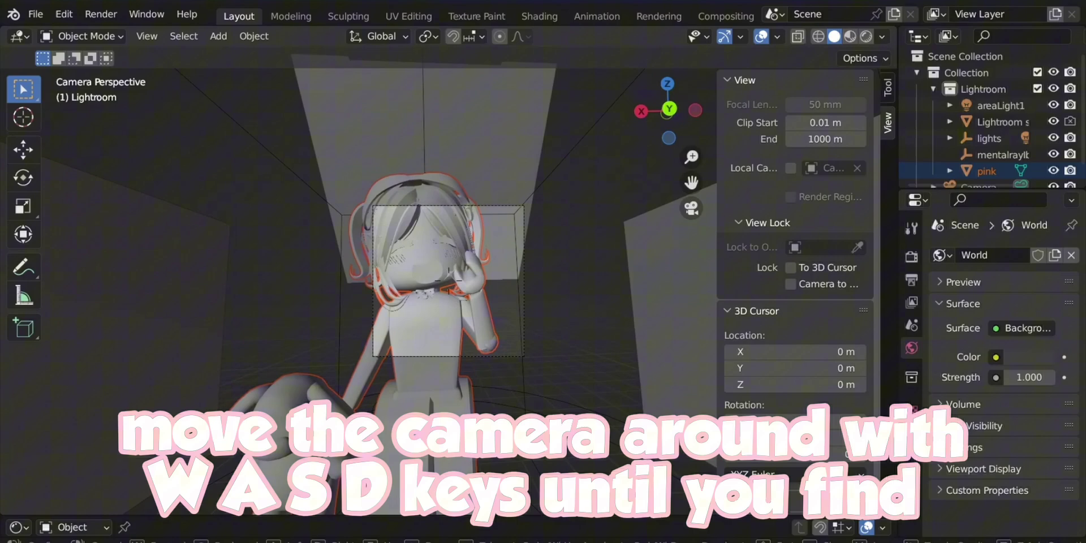
{"action": "key", "text": "s"}
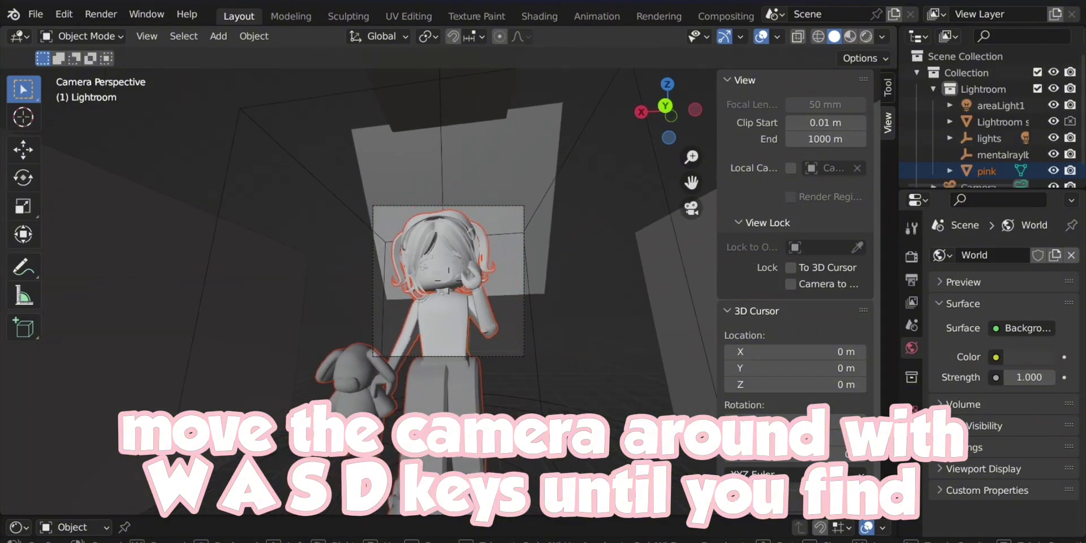
{"action": "left_click", "coordinate": [435, 536]}
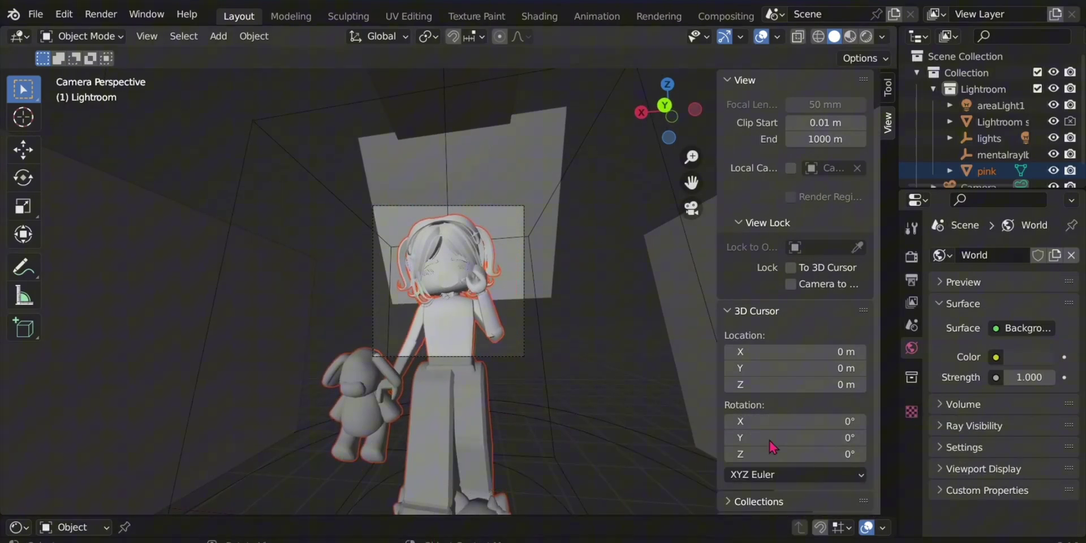
- Expand the pink object's material list and open the material settings of Handle1Mtl
{"action": "scroll", "coordinate": [951, 160], "scroll_direction": "down", "scroll_amount": 1}
{"action": "left_click", "coordinate": [950, 156]}
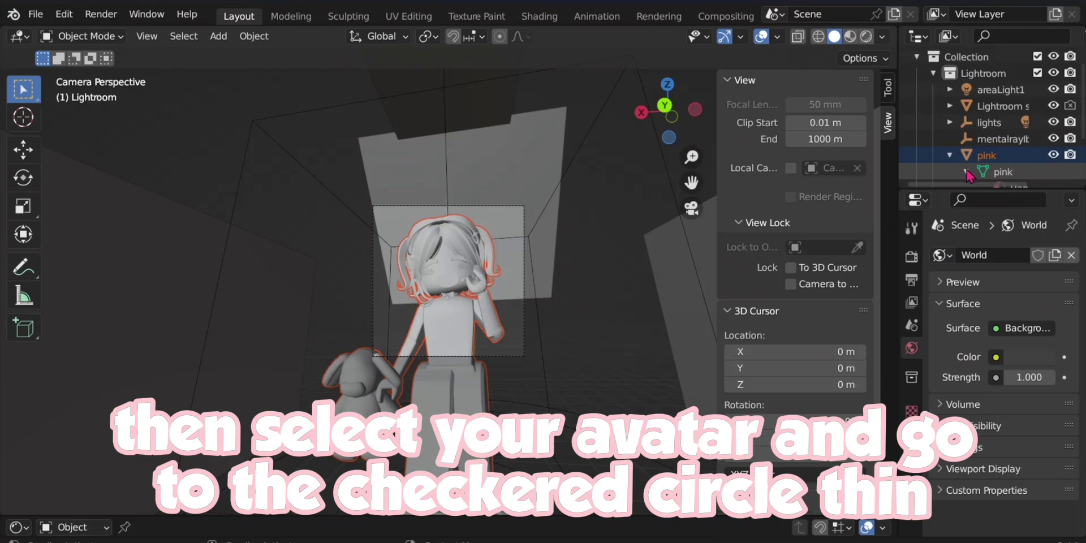
{"action": "left_click", "coordinate": [967, 172]}
{"action": "scroll", "coordinate": [1006, 156], "scroll_direction": "down", "scroll_amount": 4}
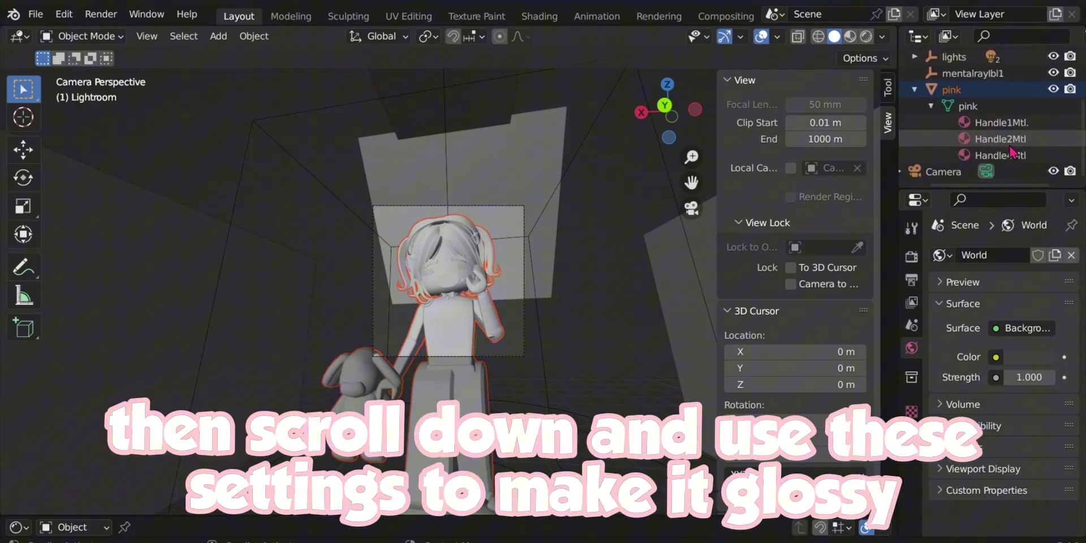
{"action": "left_click", "coordinate": [1001, 122]}
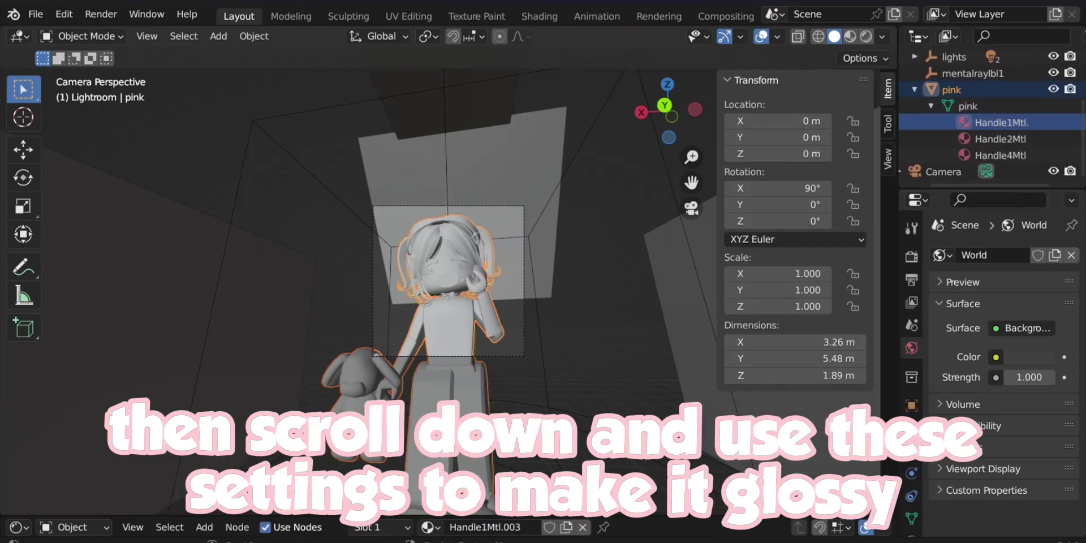
{"action": "left_click", "coordinate": [912, 534]}
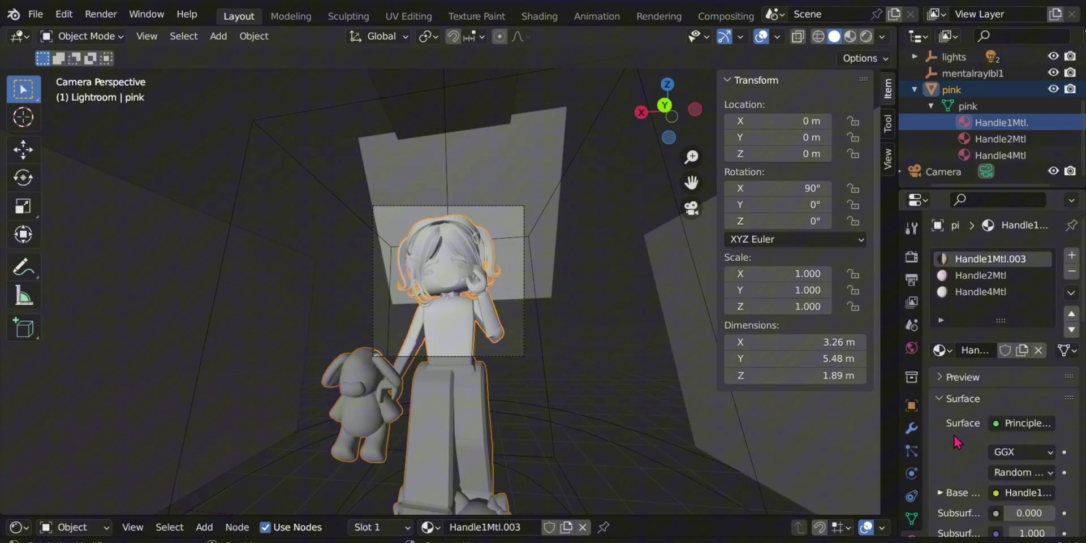
- Make the avatar's Handle materials glossy with Metallic 0.5 and Roughness 0.1
{"action": "scroll", "coordinate": [996, 396], "scroll_direction": "down", "scroll_amount": 10}
{"action": "left_click", "coordinate": [1038, 348]}
{"action": "type", "text": "0"}
{"action": "key", "text": "Return"}
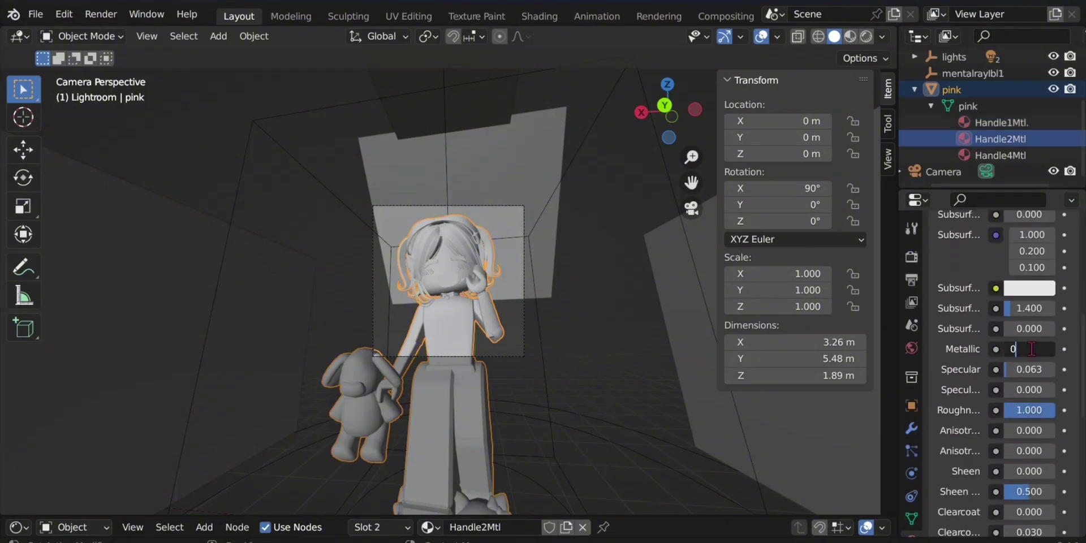
{"action": "key", "text": "Return"}
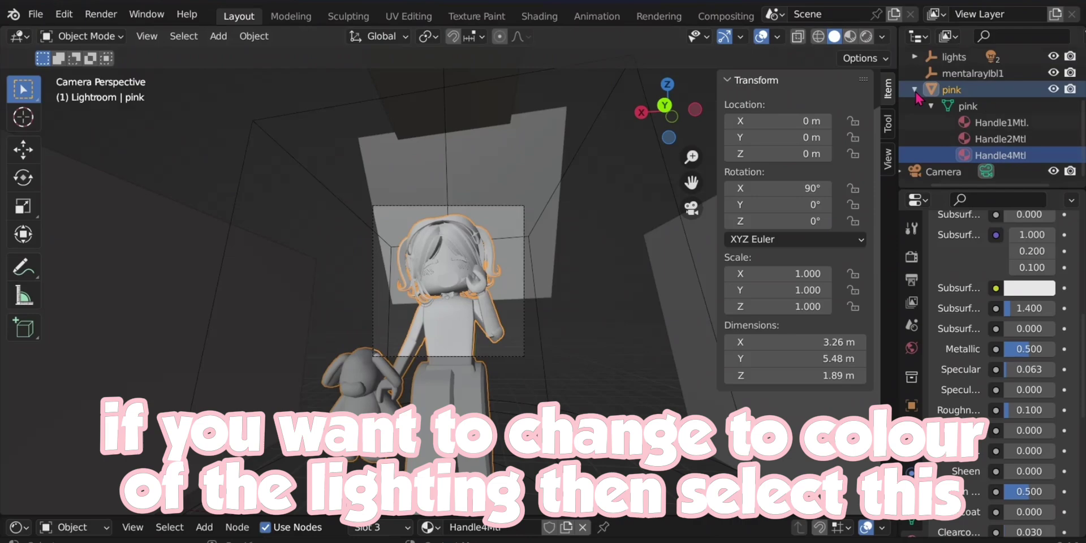
- Collapse the pink object and select Lightroom stuff to show its list of light materials
{"action": "left_click", "coordinate": [914, 91]}
{"action": "left_click", "coordinate": [958, 111]}
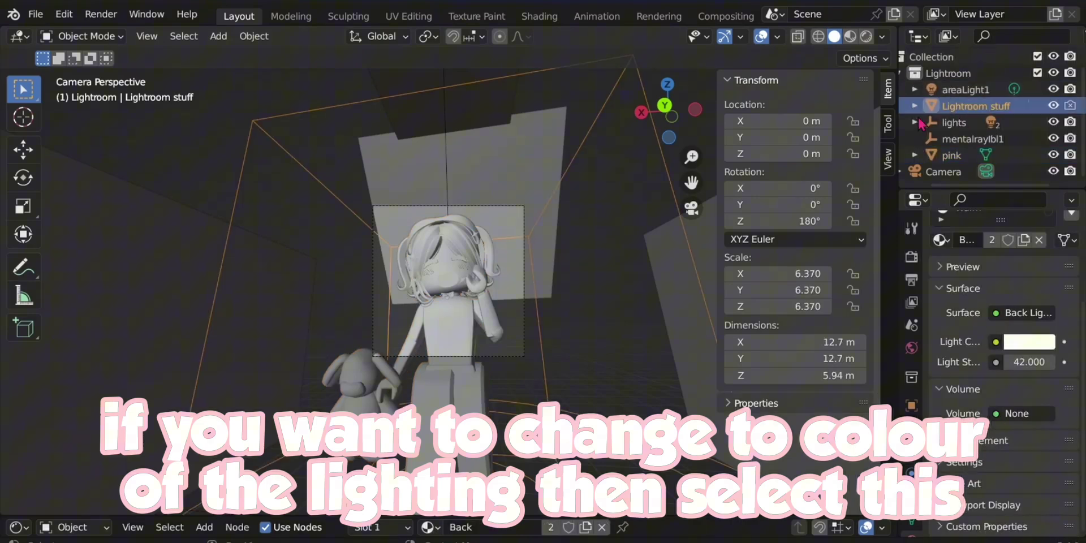
{"action": "scroll", "coordinate": [981, 317], "scroll_direction": "up", "scroll_amount": 5}
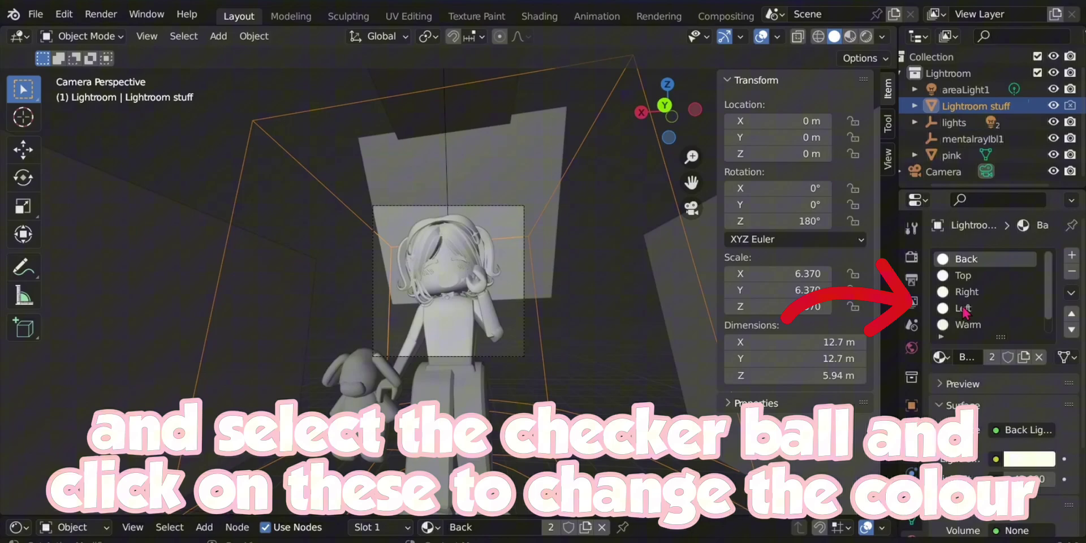
- Try a pink light colour on the Left light material
{"action": "left_click", "coordinate": [964, 308]}
{"action": "left_click", "coordinate": [1022, 458]}
{"action": "left_click", "coordinate": [982, 317]}
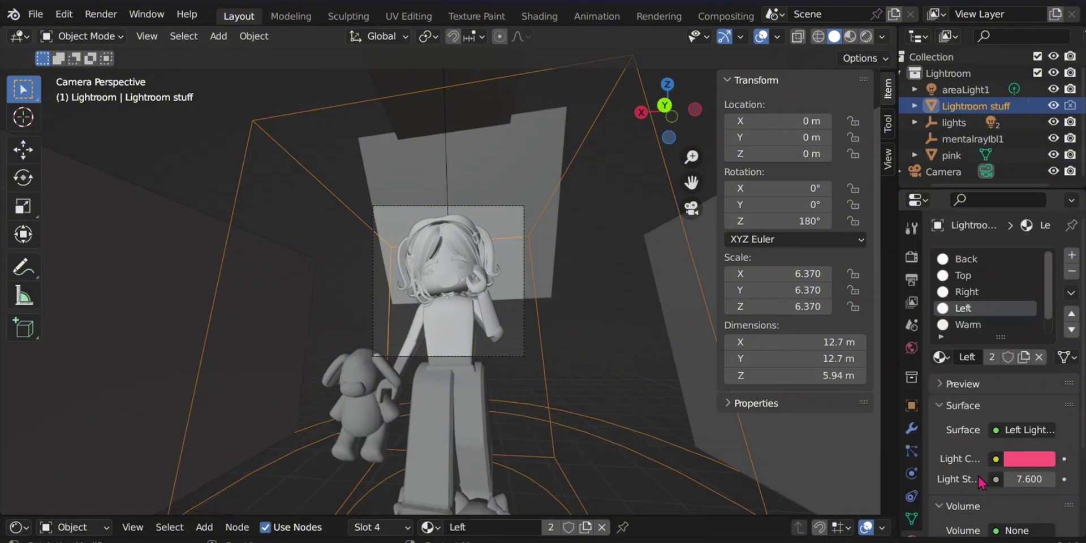
- Change the Left light's colour to light blue and open the Warm light's colour for editing
{"action": "left_click", "coordinate": [1026, 459]}
{"action": "left_click", "coordinate": [958, 280]}
{"action": "left_click", "coordinate": [983, 266]}
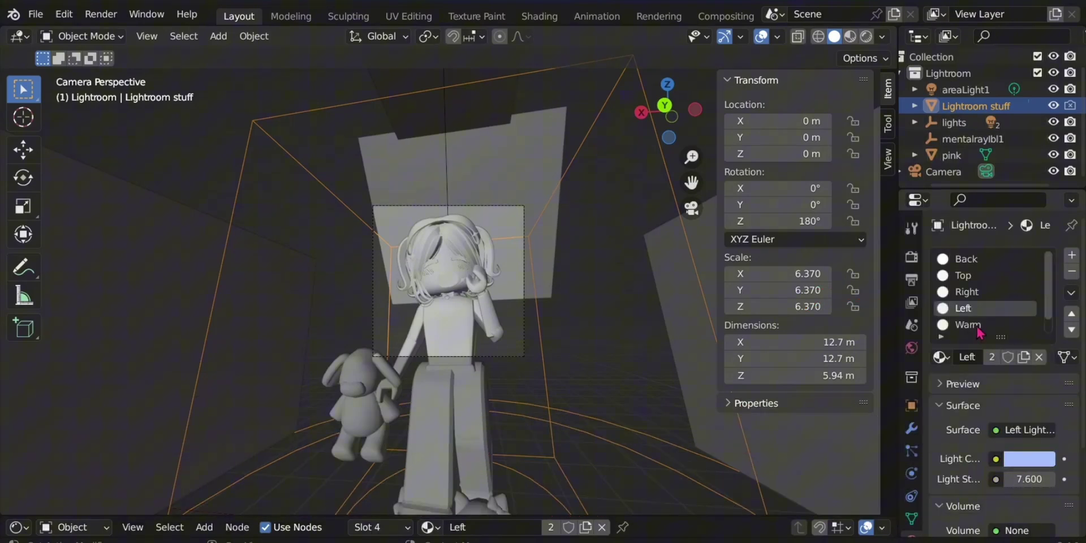
{"action": "left_click", "coordinate": [978, 327]}
{"action": "left_click", "coordinate": [1027, 459]}
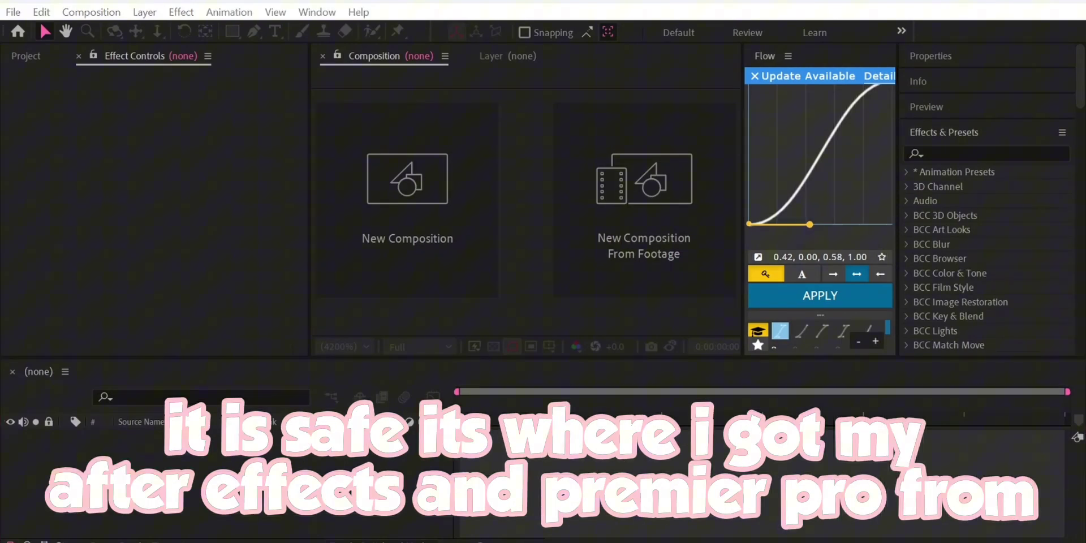
- Switch to After Effects, import the render pink png.png from the Desktop, and create a composition from it
{"action": "key", "text": "ctrl+i"}
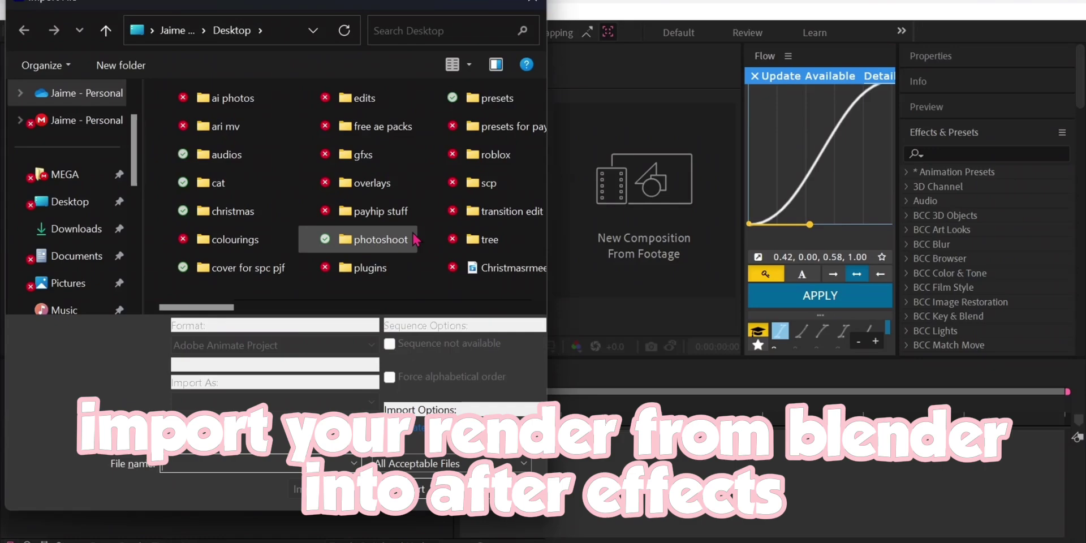
{"action": "left_click", "coordinate": [500, 273]}
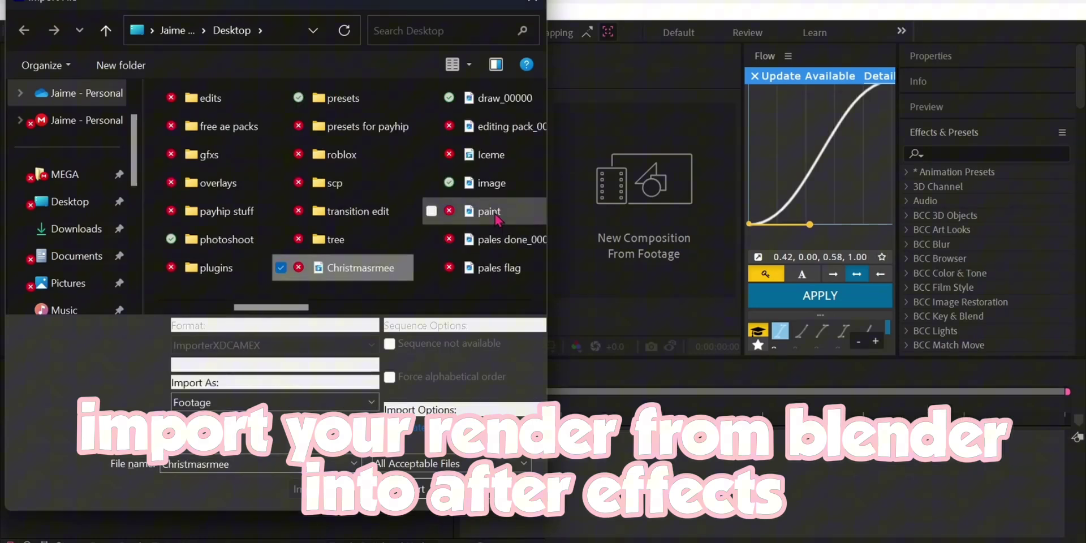
{"action": "left_click", "coordinate": [497, 238]}
{"action": "left_click", "coordinate": [499, 104]}
{"action": "left_click", "coordinate": [410, 484]}
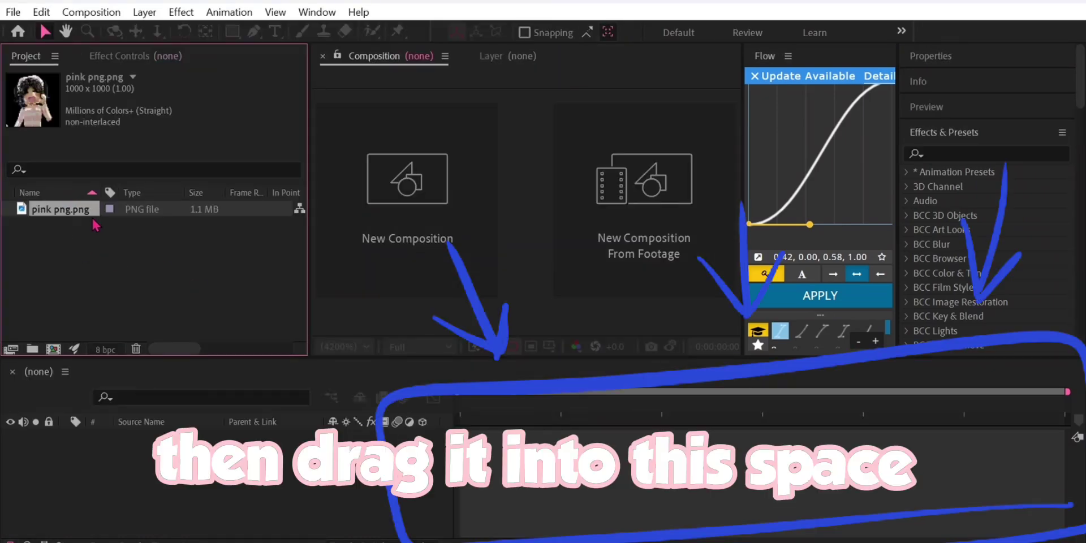
{"action": "left_click_drag", "start_coordinate": [498, 443], "coordinate": [514, 457]}
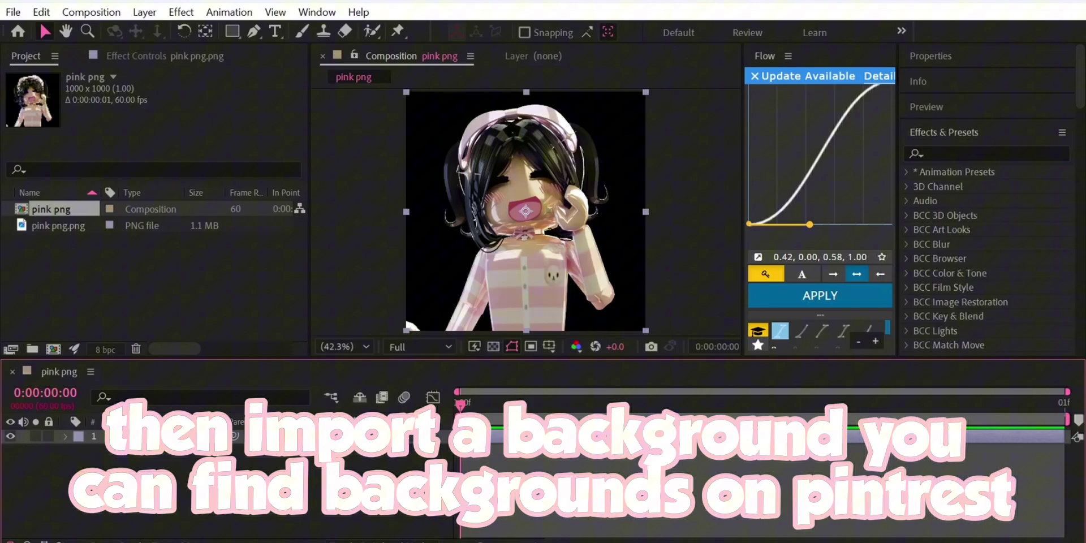
- Add swirl.jpg from the gfxs backgrounds folder beneath the avatar layer and scale it to about 187% to fill the composition
{"action": "key", "text": "ctrl+i"}
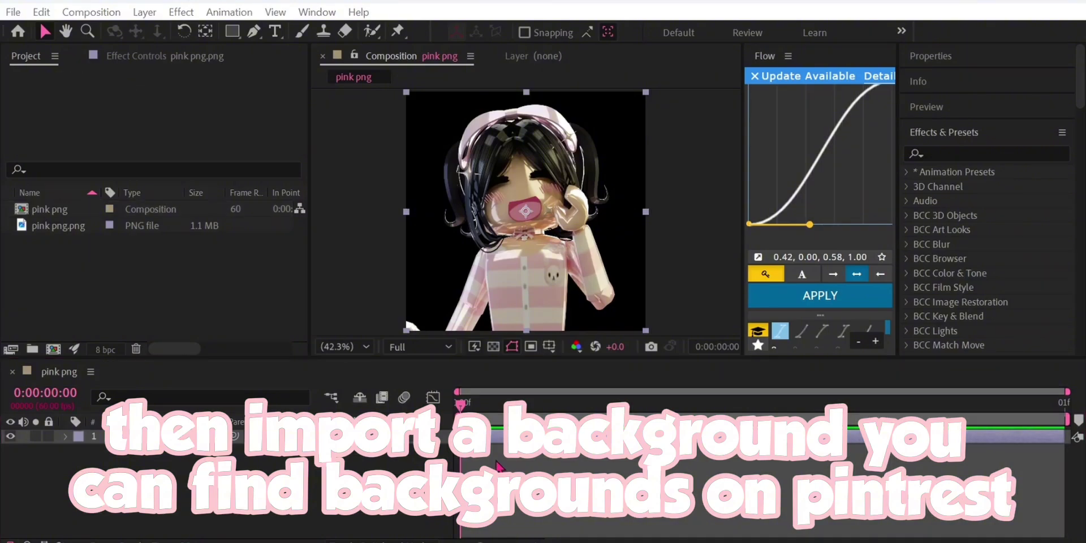
{"action": "key", "text": "ctrl+i"}
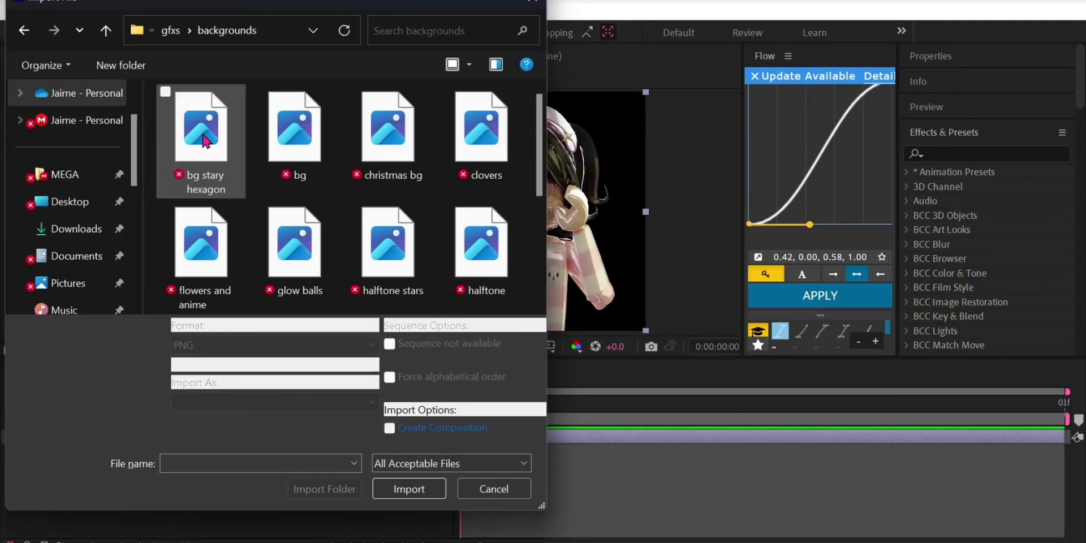
{"action": "scroll", "coordinate": [350, 197], "scroll_direction": "down", "scroll_amount": 5}
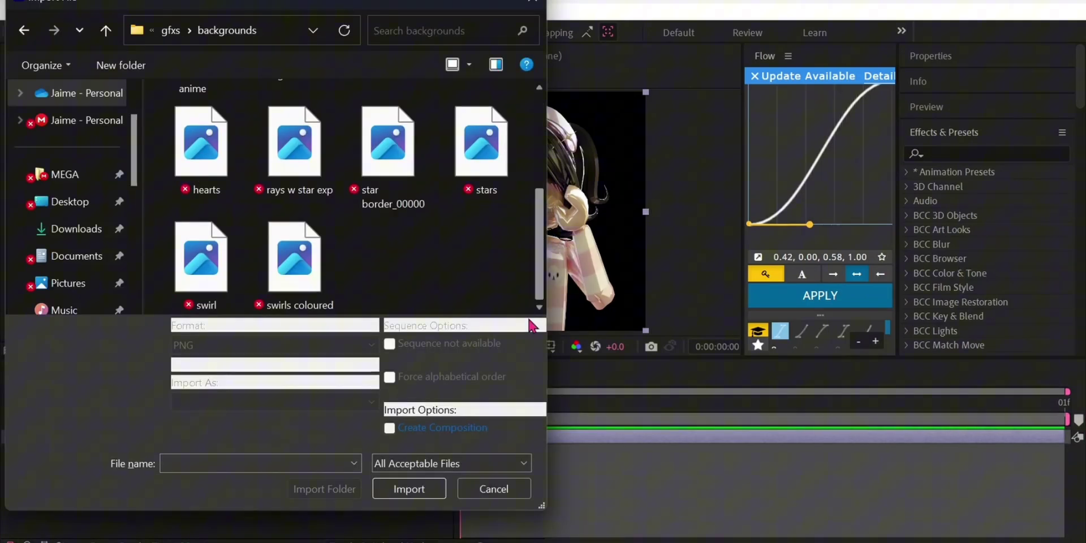
{"action": "scroll", "coordinate": [487, 249], "scroll_direction": "down", "scroll_amount": 1}
{"action": "left_click", "coordinate": [206, 242]}
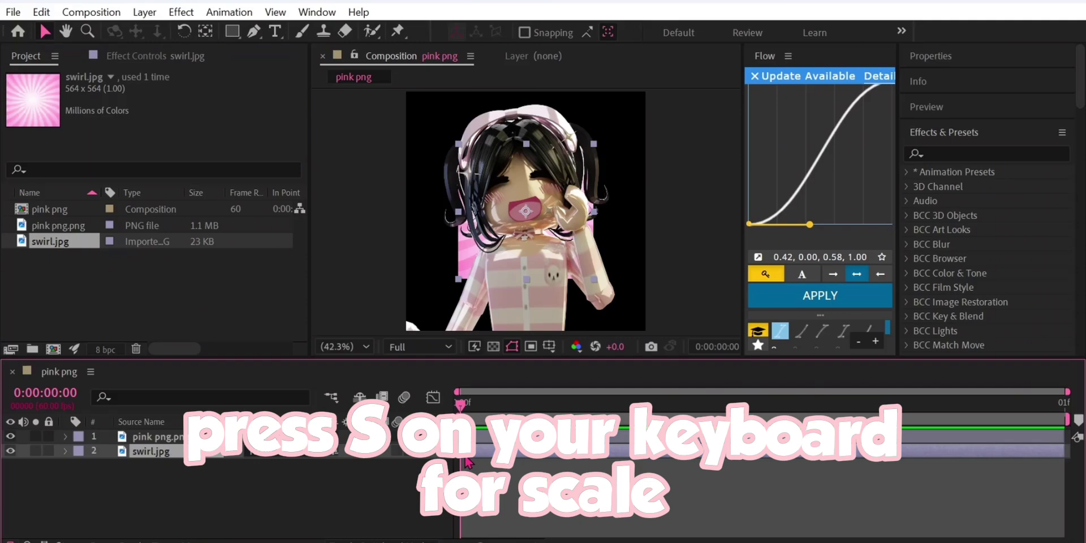
{"action": "key", "text": "s"}
{"action": "left_click_drag", "start_coordinate": [353, 465], "coordinate": [416, 467]}
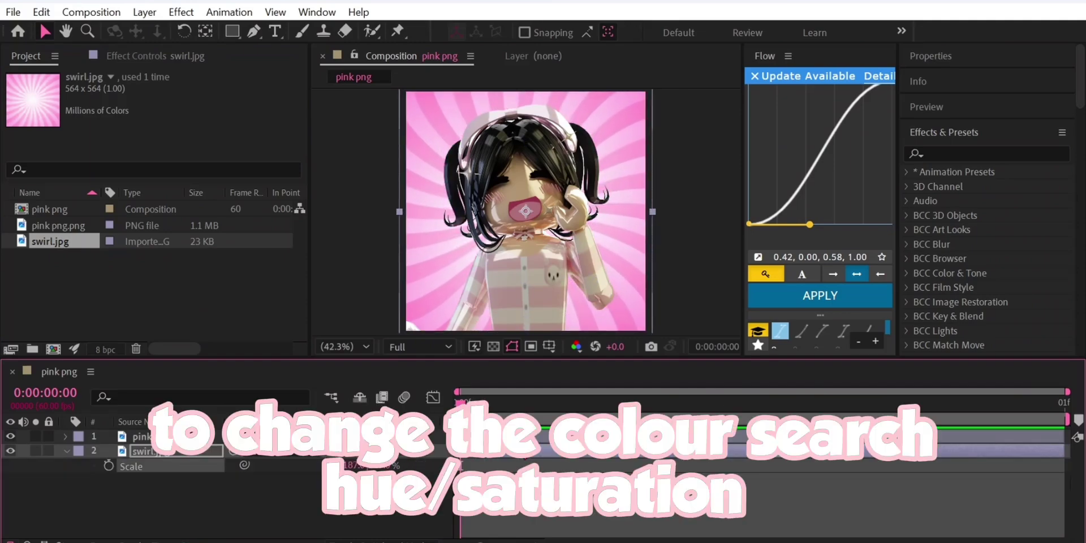
- Apply the Hue/Saturation effect to the swirl.jpg layer and set its Master Saturation to 4
{"action": "left_click", "coordinate": [959, 151]}
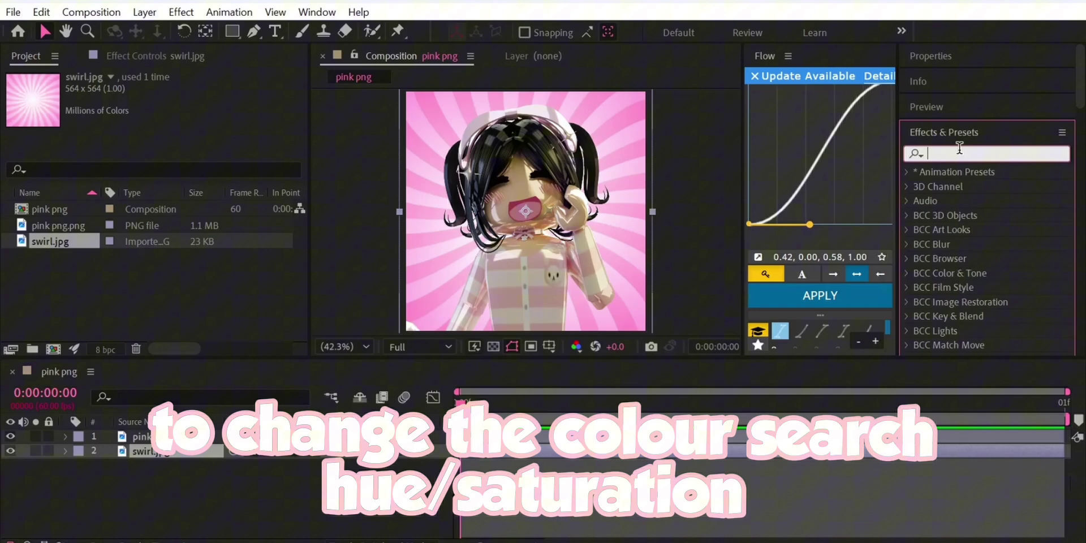
{"action": "type", "text": "hue"}
{"action": "left_click_drag", "start_coordinate": [993, 272], "coordinate": [525, 458]}
{"action": "left_click_drag", "start_coordinate": [161, 245], "coordinate": [166, 245]}
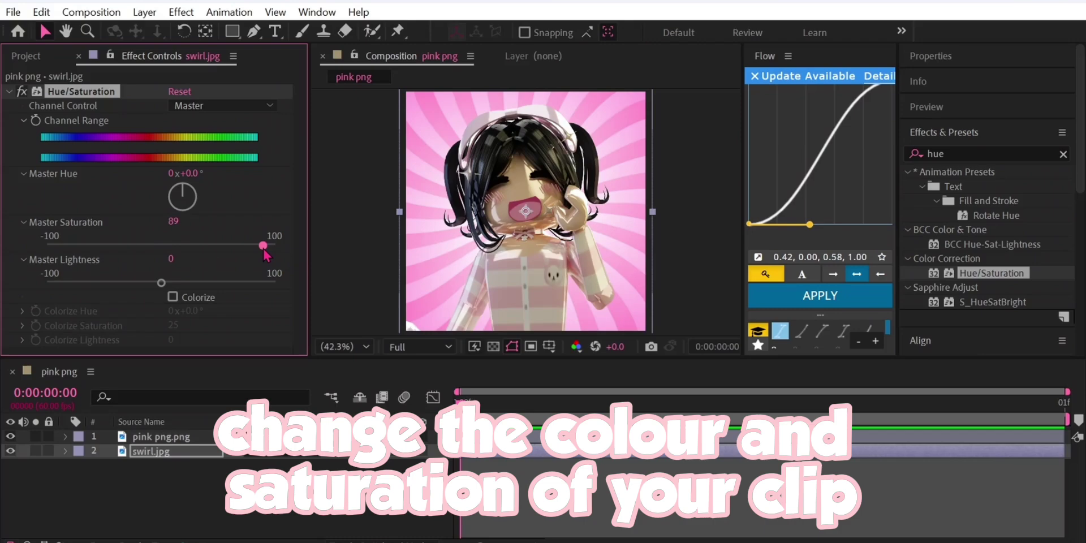
{"action": "left_click_drag", "start_coordinate": [253, 247], "coordinate": [52, 247]}
{"action": "key", "text": "ctrl+z"}
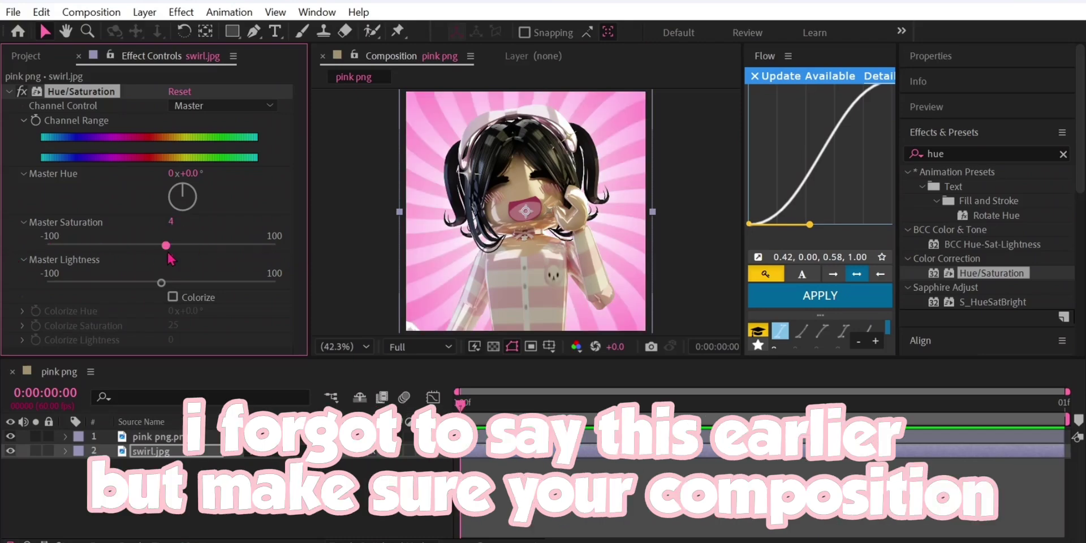
- Try a different Master Hue on the swirl background and set it back to 0°
{"action": "mouse_move", "coordinate": [187, 197]}
{"action": "left_mouse_down"}
{"action": "mouse_move", "coordinate": [191, 187]}
{"action": "mouse_move", "coordinate": [194, 205]}
{"action": "mouse_move", "coordinate": [182, 211]}
{"action": "mouse_move", "coordinate": [171, 197]}
{"action": "mouse_move", "coordinate": [182, 183]}
{"action": "left_mouse_up"}
{"action": "left_click", "coordinate": [192, 174]}
{"action": "type", "text": "0"}
{"action": "key", "text": "Return"}
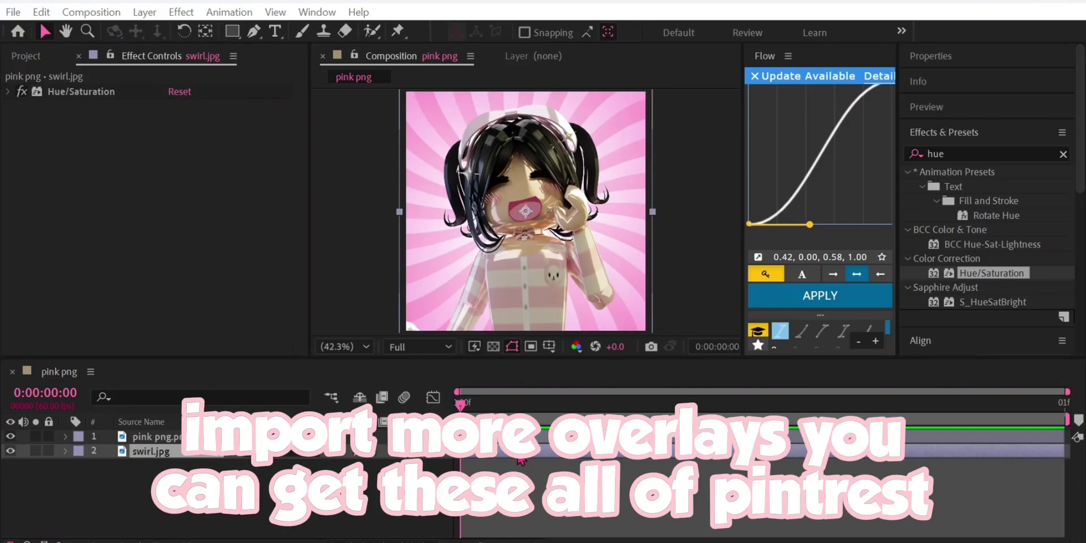
- Add flowers and anime.jpg from the backgrounds folder between the avatar and swirl layers, scaled to 184%
{"action": "key", "text": "ctrl+i"}
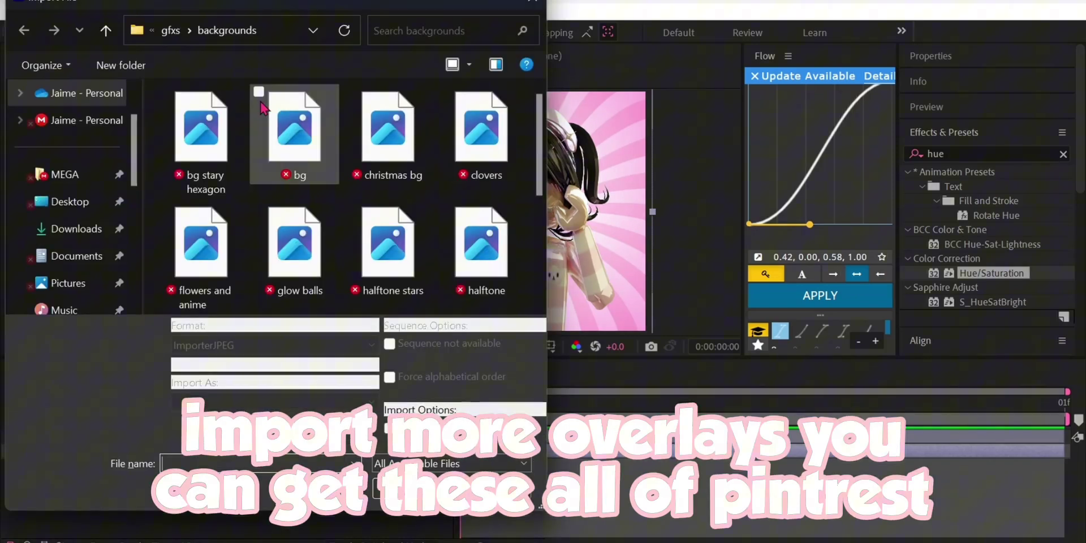
{"action": "double_click", "coordinate": [226, 249]}
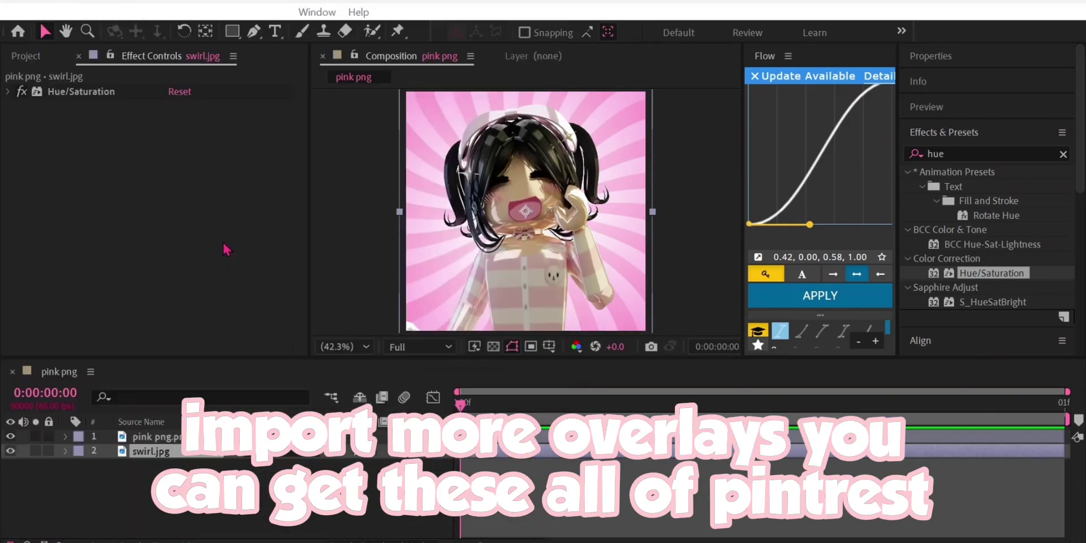
{"action": "left_click_drag", "start_coordinate": [61, 209], "coordinate": [480, 446]}
{"action": "key", "text": "s"}
{"action": "left_click_drag", "start_coordinate": [371, 466], "coordinate": [419, 468]}
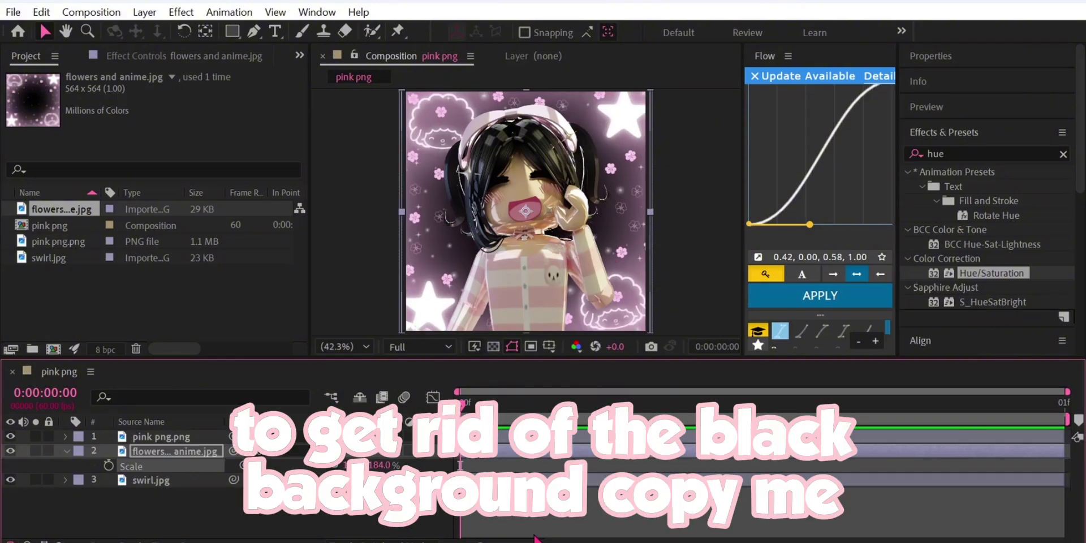
{"action": "key", "text": "s"}
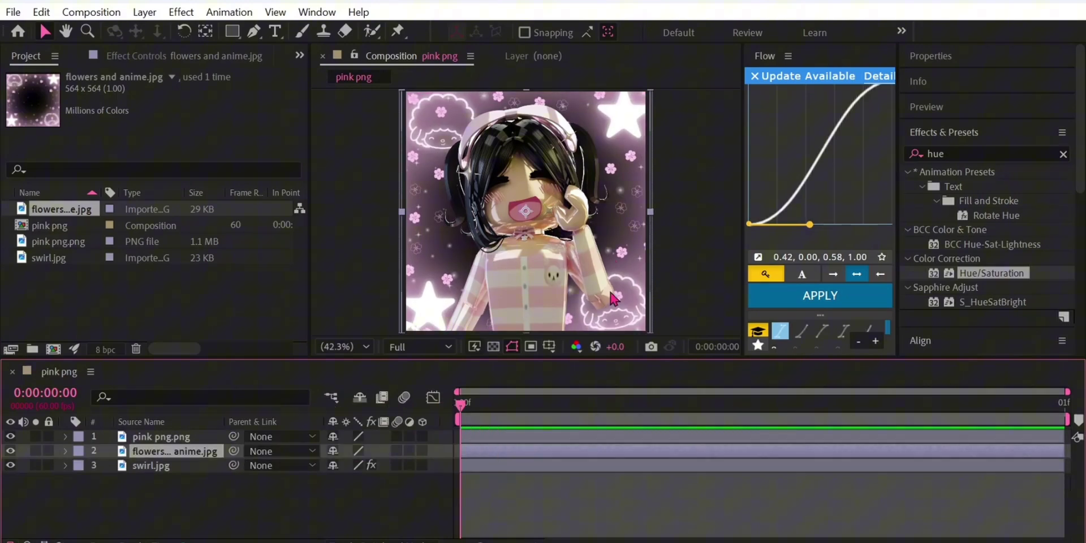
- Apply the Tint effect to the flowers and anime.jpg layer and map black to bright green 00FF18
{"action": "left_click_drag", "start_coordinate": [980, 152], "coordinate": [718, 144]}
{"action": "type", "text": "tint"}
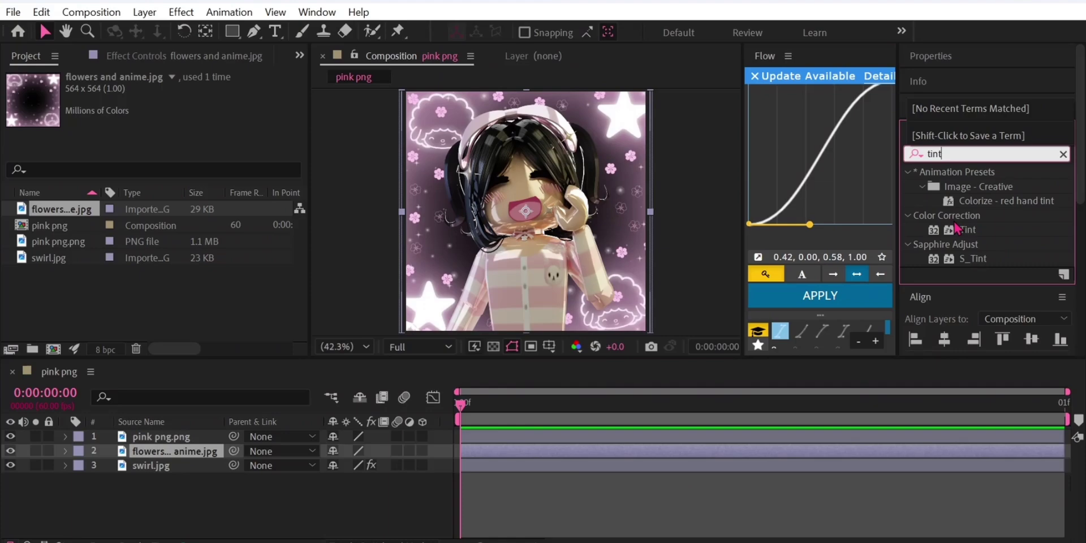
{"action": "left_click_drag", "start_coordinate": [957, 228], "coordinate": [475, 452]}
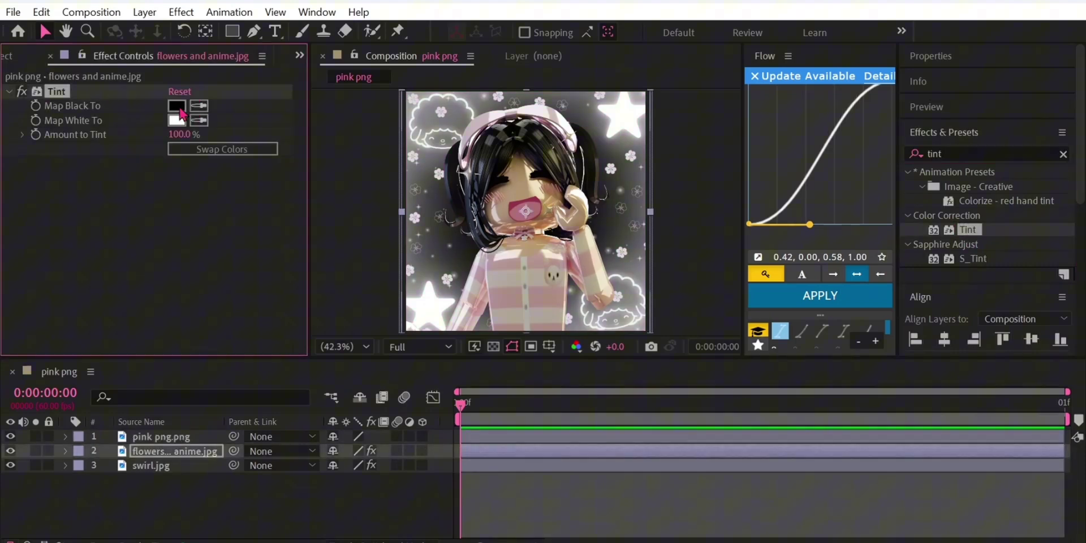
{"action": "left_click", "coordinate": [180, 107]}
{"action": "type", "text": "00FF1B"}
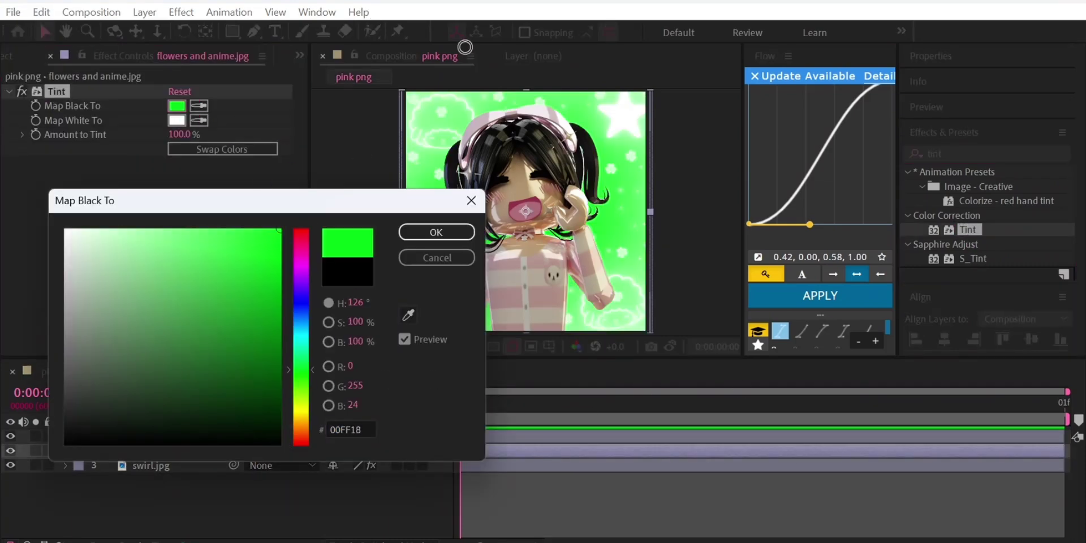
{"action": "left_click", "coordinate": [435, 232]}
- Apply Keylight (1.2) to the flowers and anime.jpg layer and key out its green background as the Screen Colour
{"action": "type", "text": "keyli"}
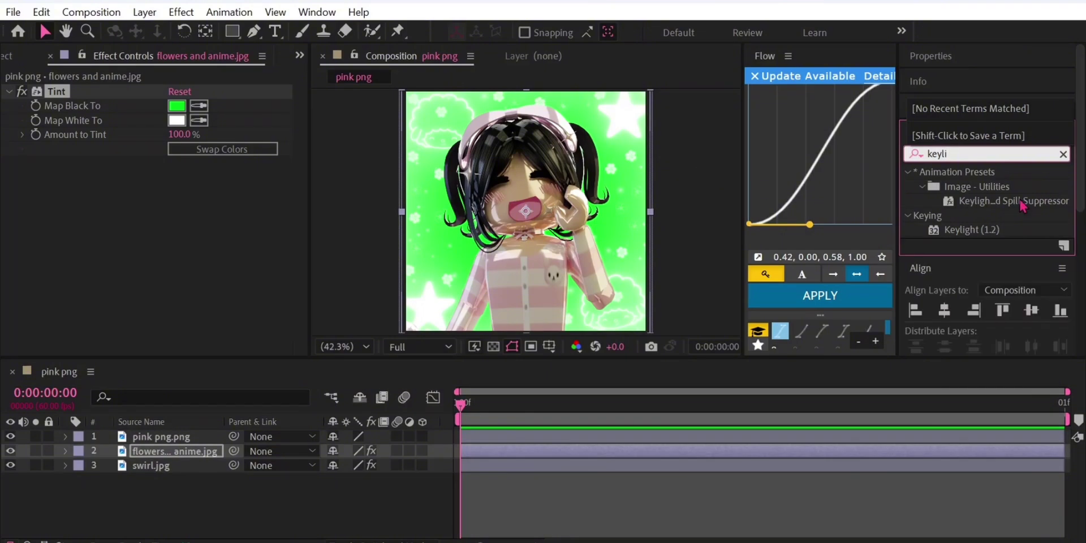
{"action": "left_click_drag", "start_coordinate": [971, 229], "coordinate": [226, 290]}
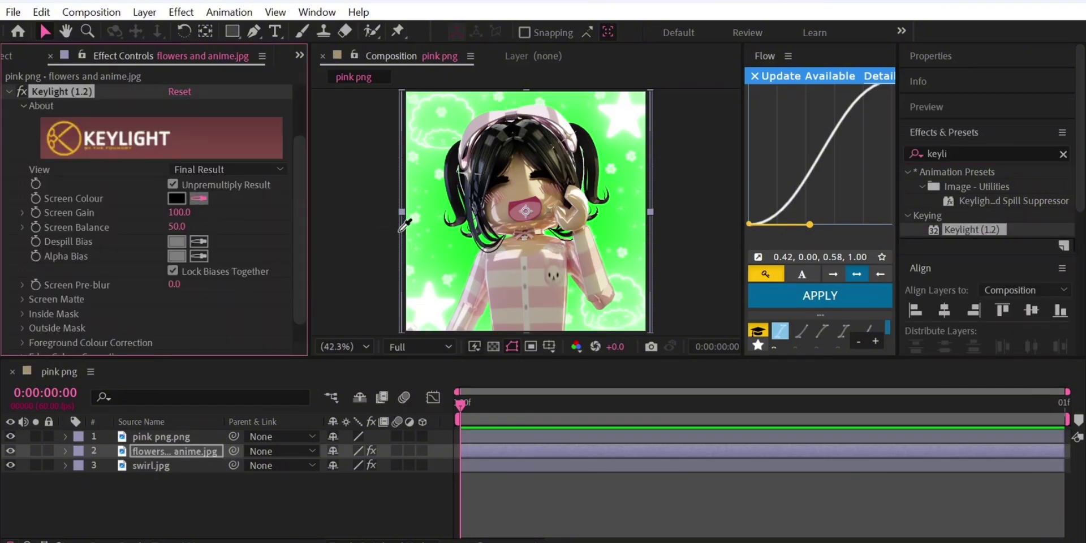
{"action": "left_click", "coordinate": [9, 92]}
{"action": "left_click", "coordinate": [9, 91]}
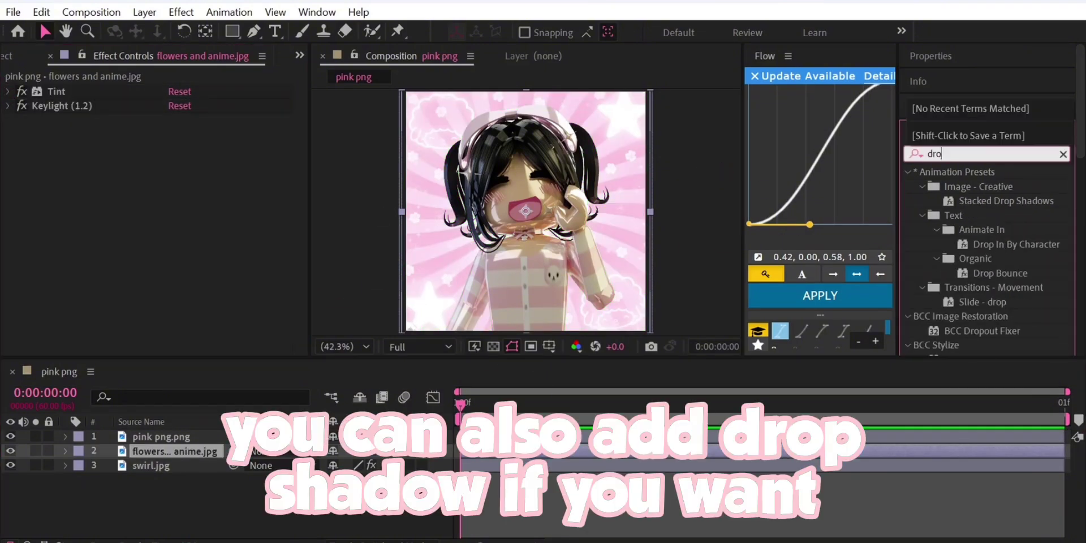
- Add a Drop Shadow effect to the flowers and anime.jpg layer with its Opacity at 38%
{"action": "left_click_drag", "start_coordinate": [987, 330], "coordinate": [265, 262]}
{"action": "left_click_drag", "start_coordinate": [173, 149], "coordinate": [246, 159]}
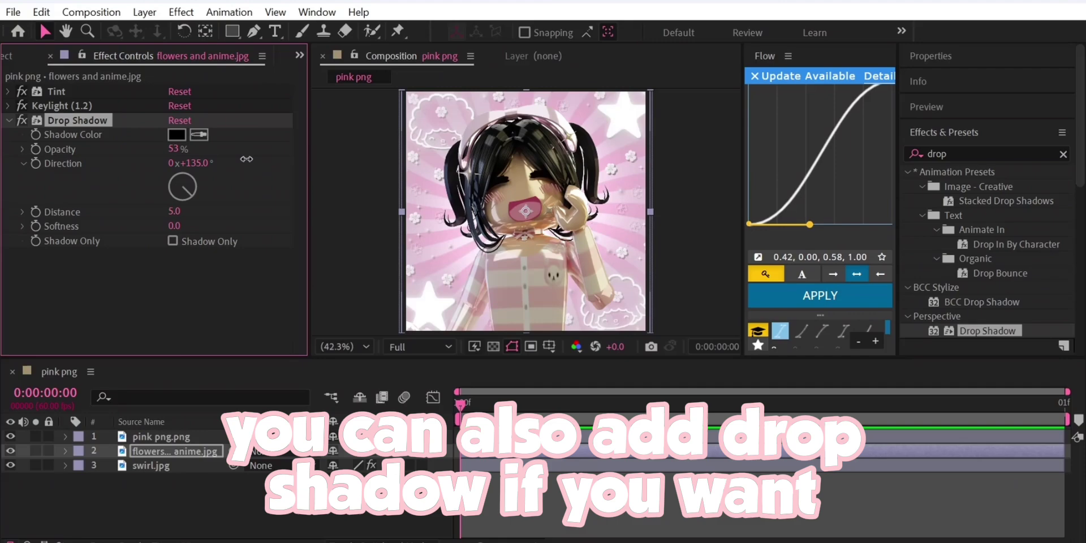
{"action": "left_click_drag", "start_coordinate": [174, 148], "coordinate": [158, 163]}
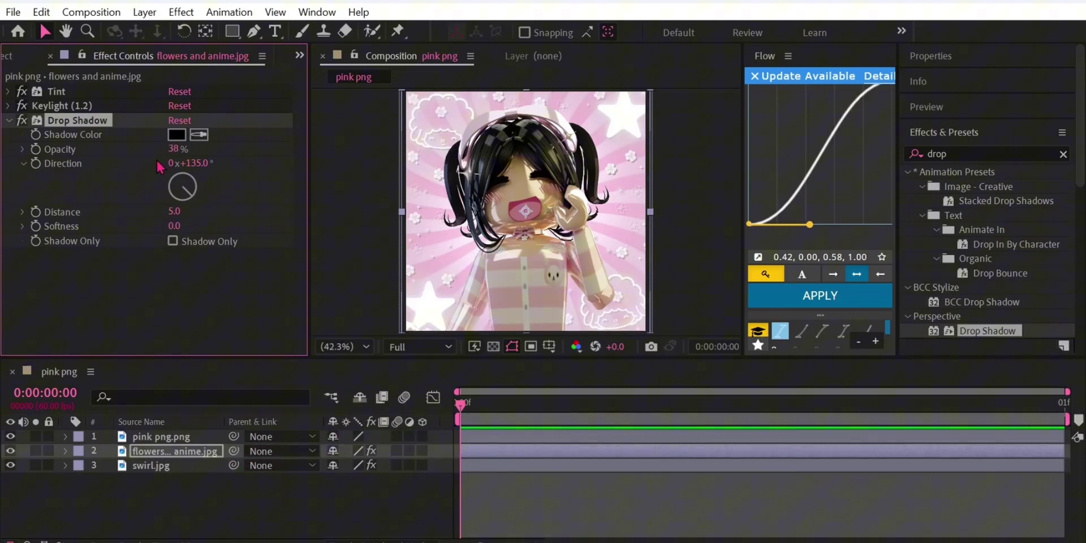
{"action": "left_click", "coordinate": [498, 456]}
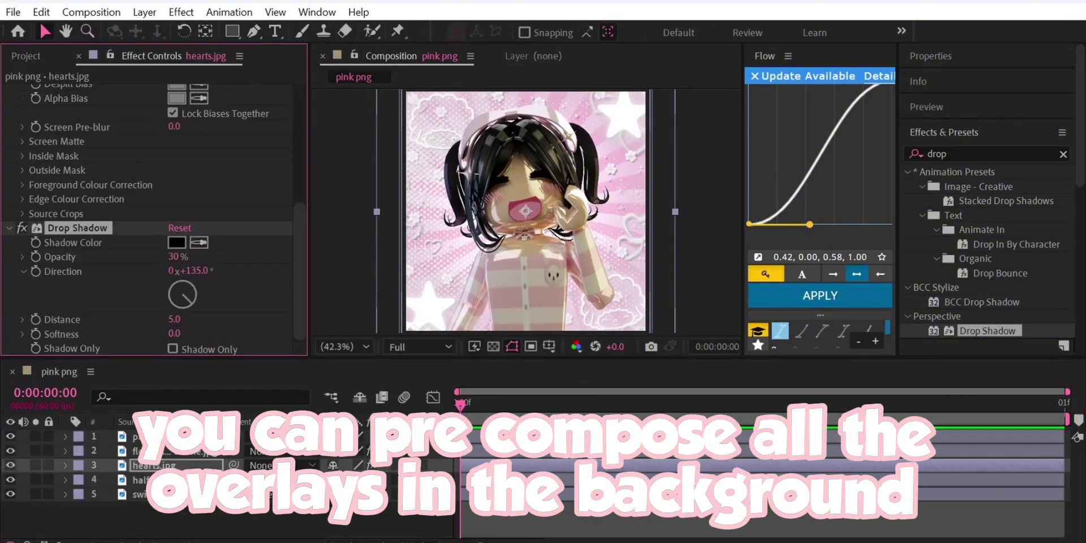
- Pre-compose the flowers and anime, hearts, halftone and swirl layers together as Pre-comp 1
{"action": "left_click", "coordinate": [133, 466]}
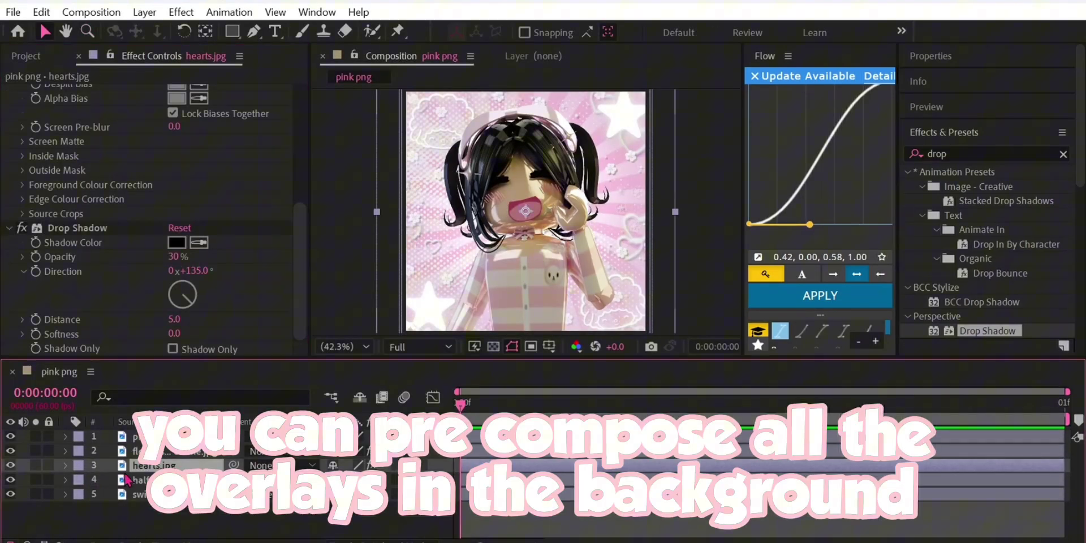
{"action": "left_click_drag", "start_coordinate": [112, 451], "coordinate": [155, 479]}
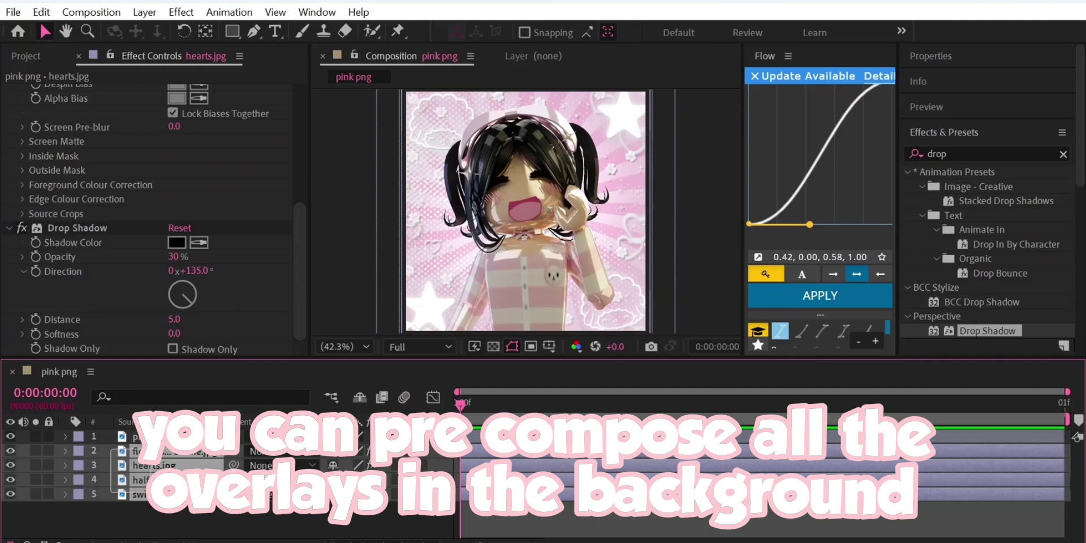
{"action": "right_click", "coordinate": [148, 493]}
{"action": "left_click", "coordinate": [198, 437]}
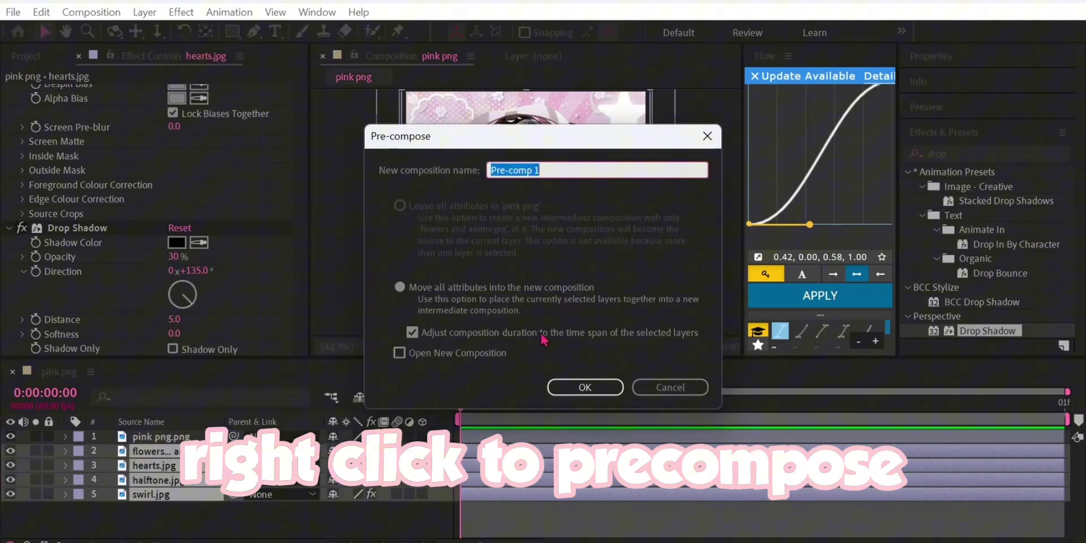
{"action": "left_click", "coordinate": [585, 385]}
- Pre-compose the avatar layer as pink png.png Comp 1, moving all attributes into it, and duplicate the resulting layer
{"action": "left_click", "coordinate": [503, 436]}
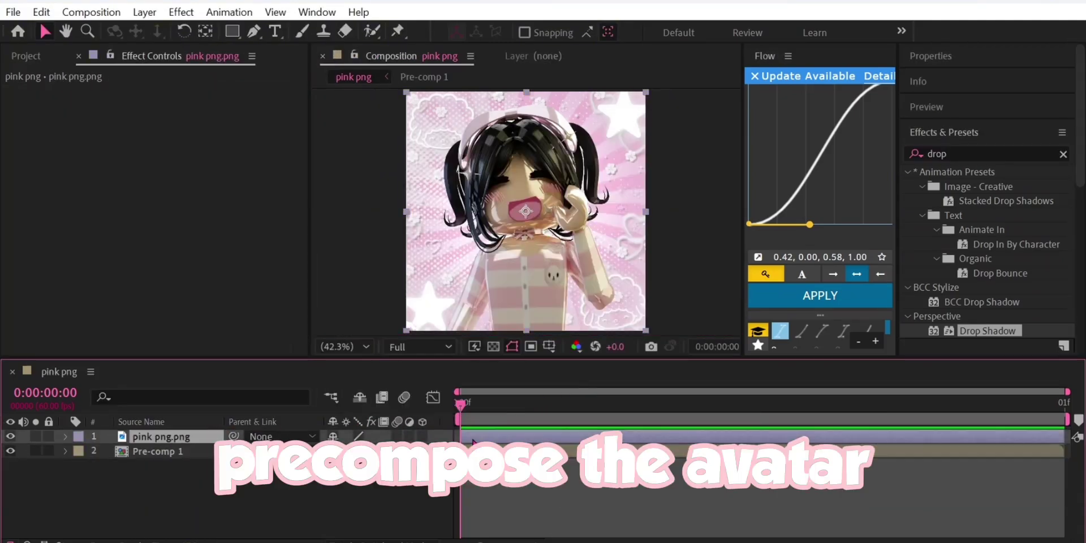
{"action": "right_click", "coordinate": [472, 437]}
{"action": "left_click", "coordinate": [523, 436]}
{"action": "left_click", "coordinate": [400, 286]}
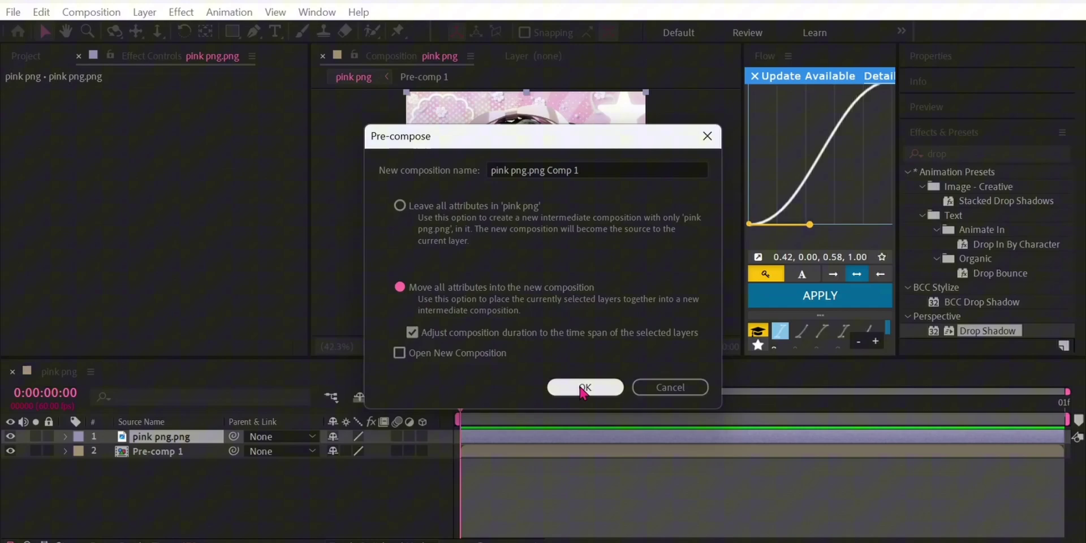
{"action": "left_click", "coordinate": [585, 387]}
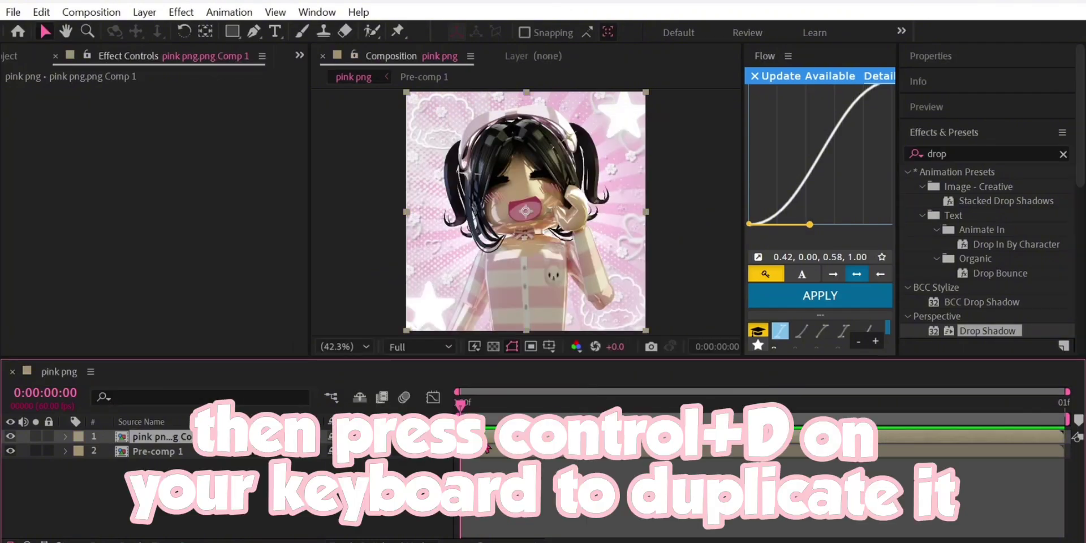
{"action": "key", "text": "ctrl+d"}
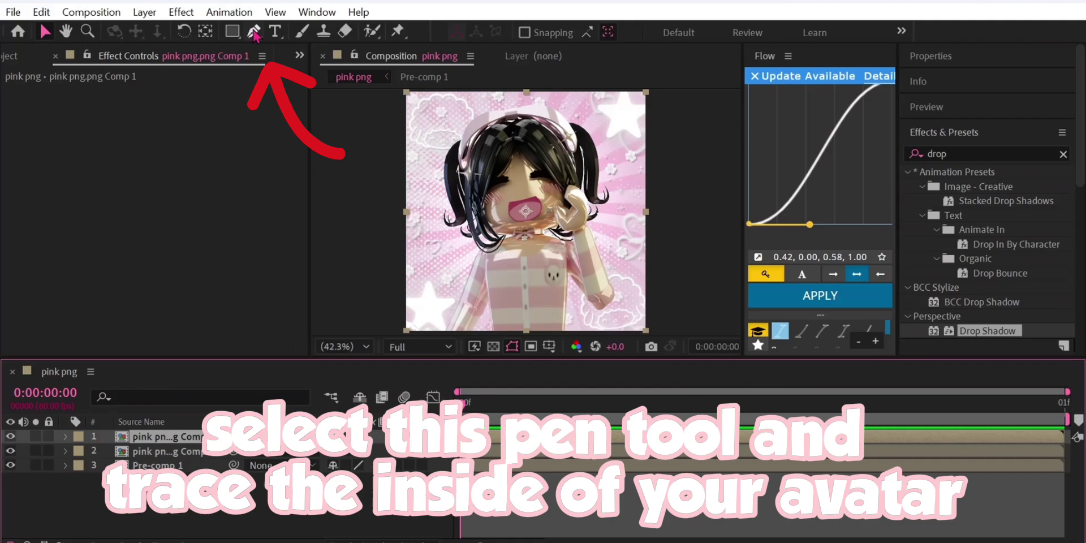
- Trace a closed Pen tool mask inside the avatar's head and torso on the top avatar copy
{"action": "left_click", "coordinate": [254, 33]}
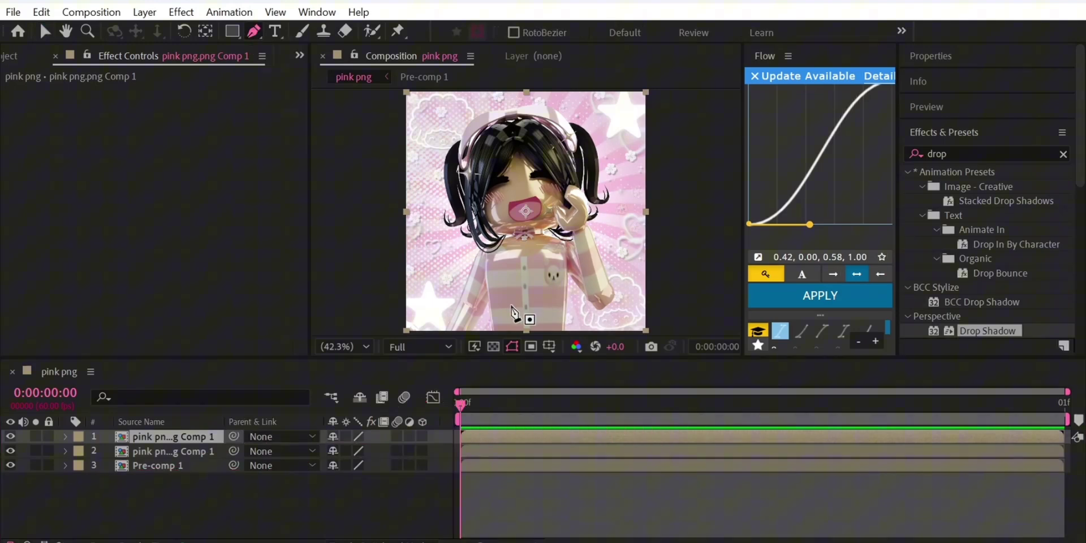
{"action": "left_click", "coordinate": [505, 330]}
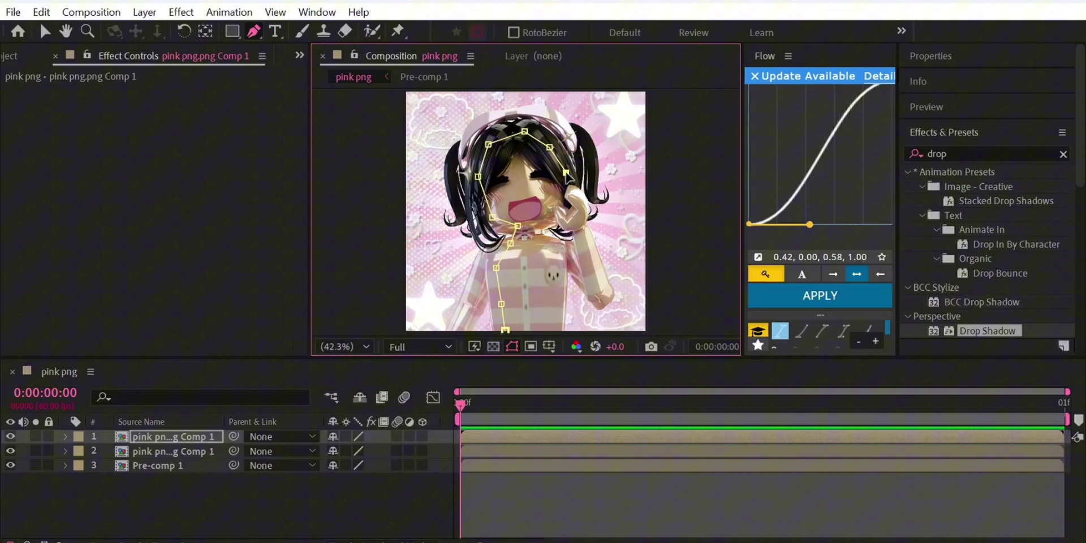
{"action": "left_click", "coordinate": [542, 331]}
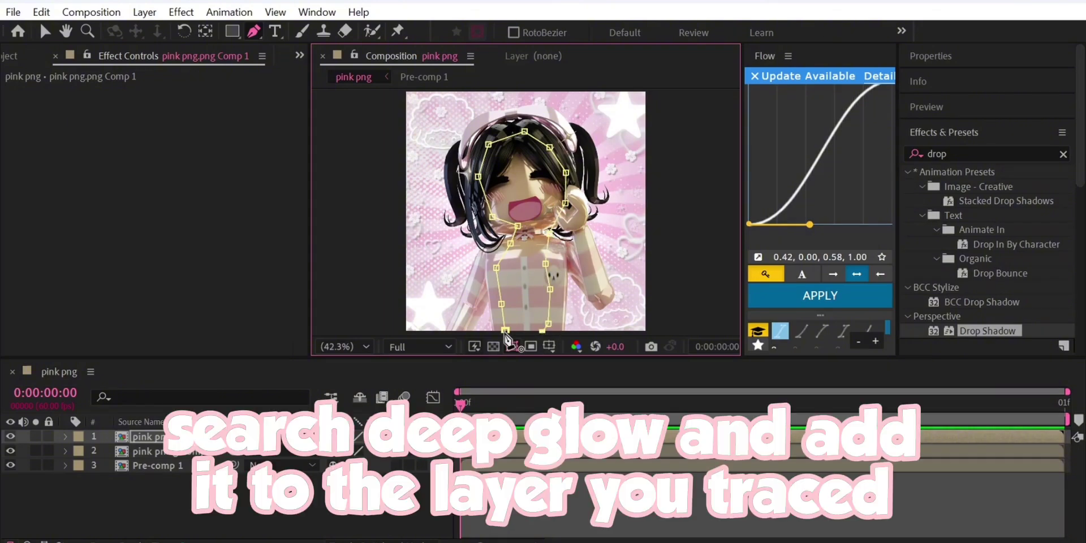
- Find the Deep Glow effect and apply it to the masked avatar copy
{"action": "left_click", "coordinate": [181, 438]}
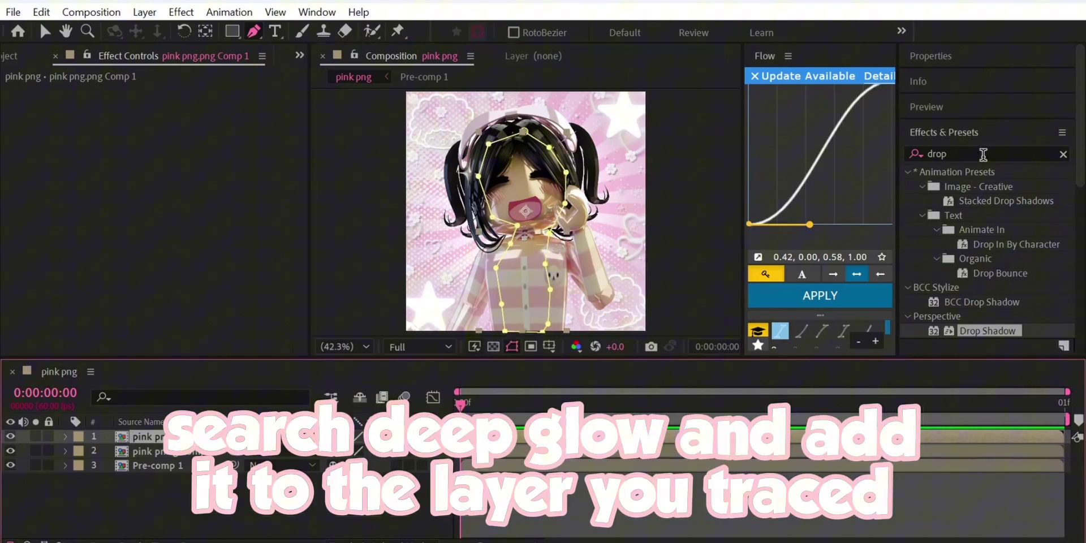
{"action": "double_click", "coordinate": [983, 153]}
{"action": "type", "text": "glow"}
{"action": "double_click", "coordinate": [981, 147]}
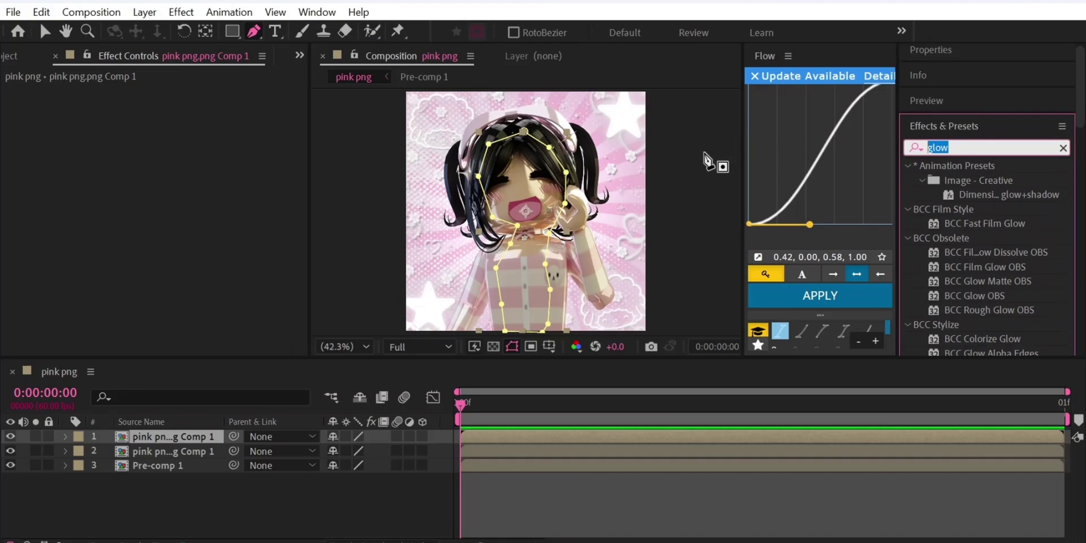
{"action": "type", "text": "deep"}
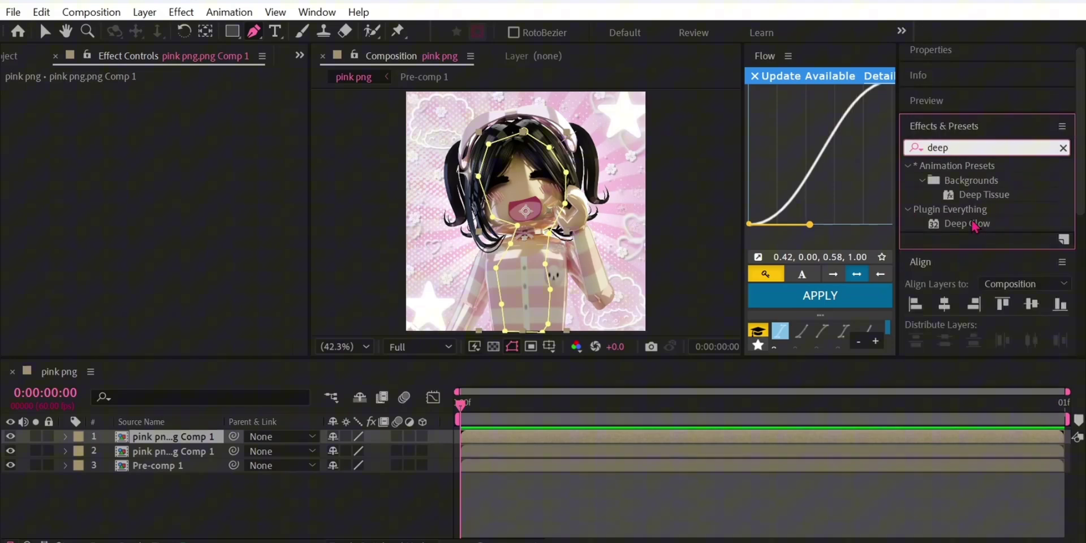
{"action": "left_click_drag", "start_coordinate": [967, 224], "coordinate": [484, 445]}
{"action": "key", "text": "v"}
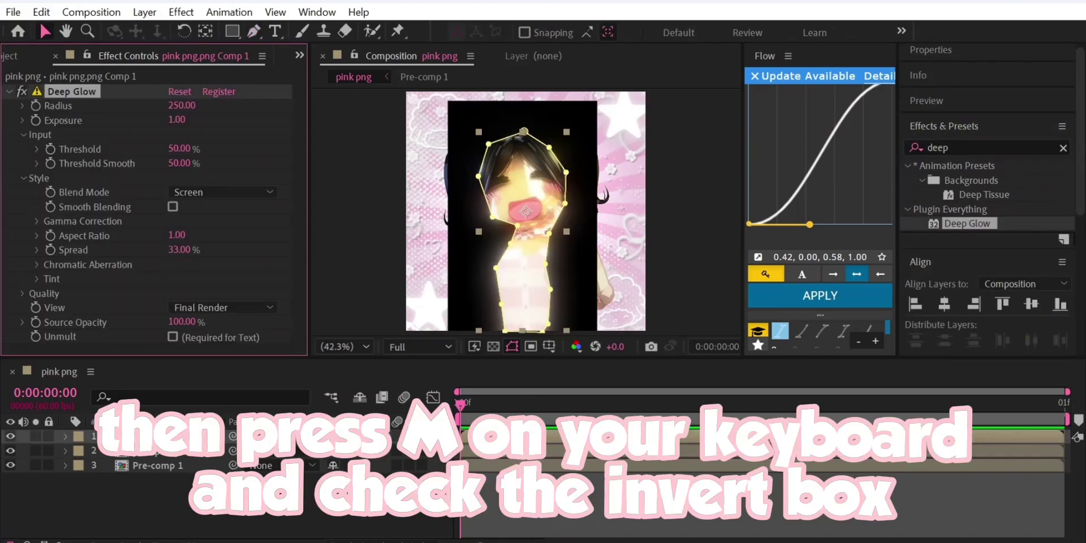
- Invert Mask 1 on the glowing avatar copy and increase its Mask Feather
{"action": "key", "text": "m"}
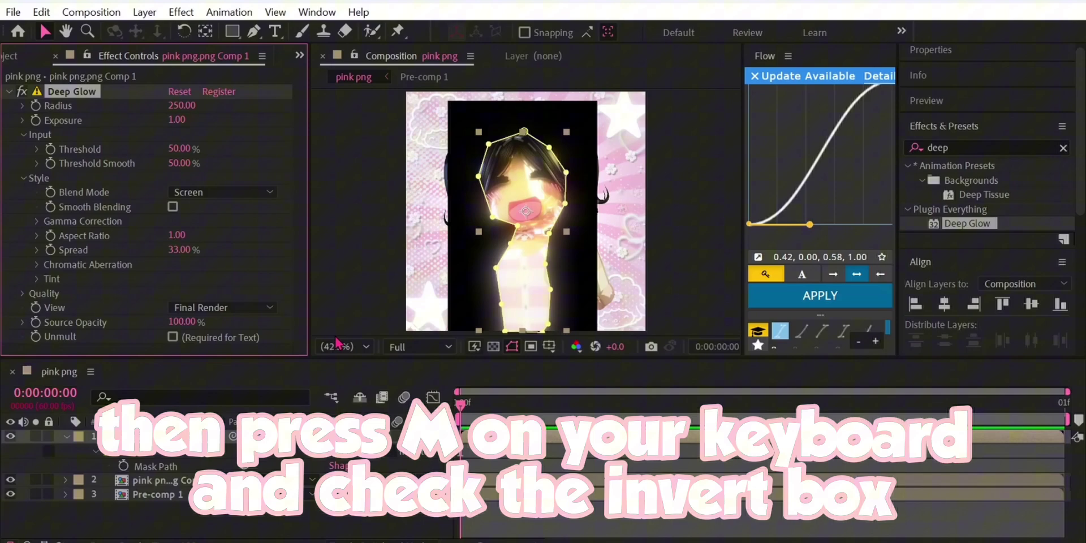
{"action": "left_click", "coordinate": [403, 452]}
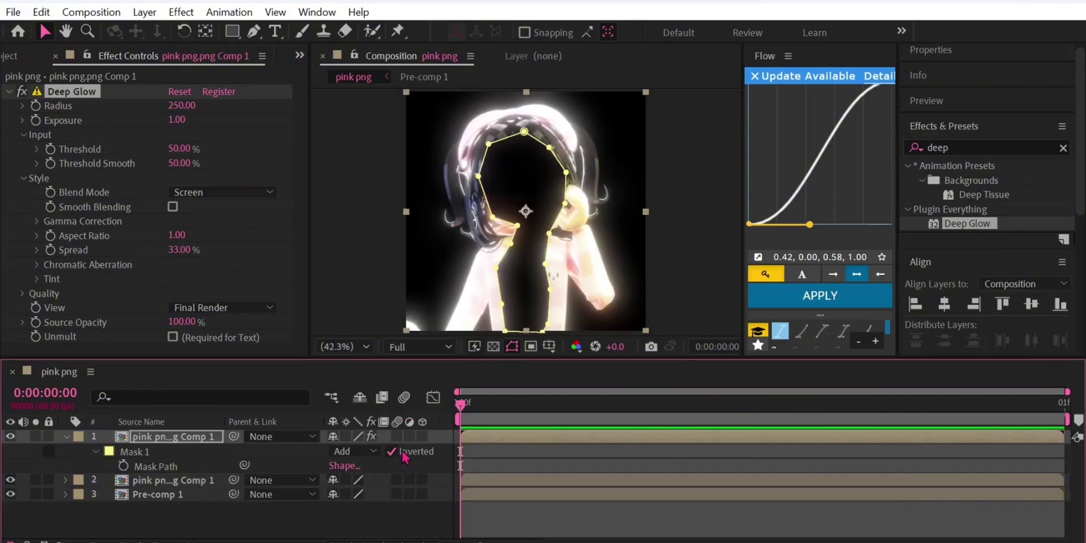
{"action": "left_click", "coordinate": [472, 436]}
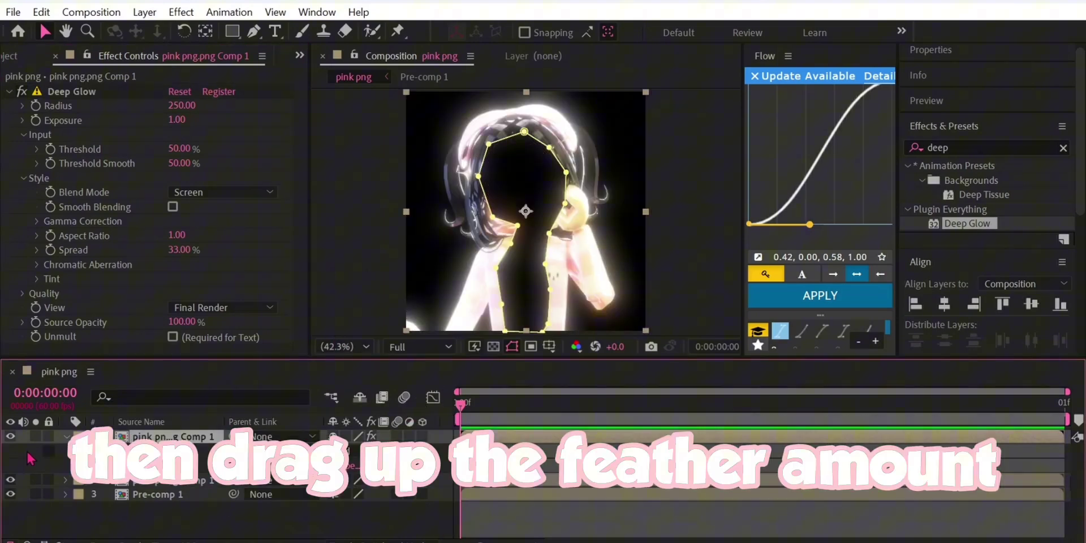
{"action": "left_click", "coordinate": [283, 464]}
{"action": "left_click", "coordinate": [95, 452]}
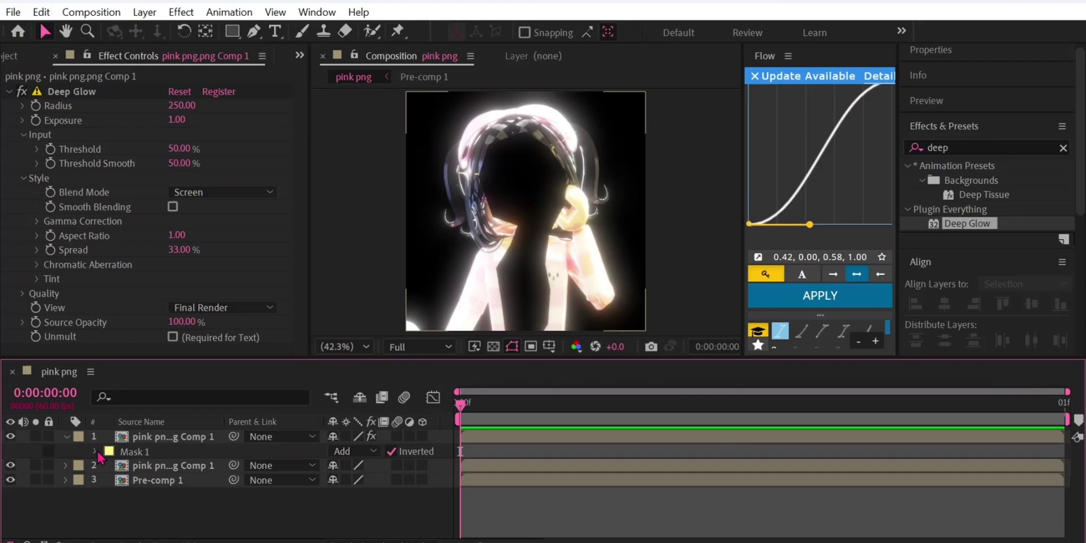
{"action": "left_click", "coordinate": [96, 452]}
{"action": "left_click_drag", "start_coordinate": [350, 479], "coordinate": [455, 494]}
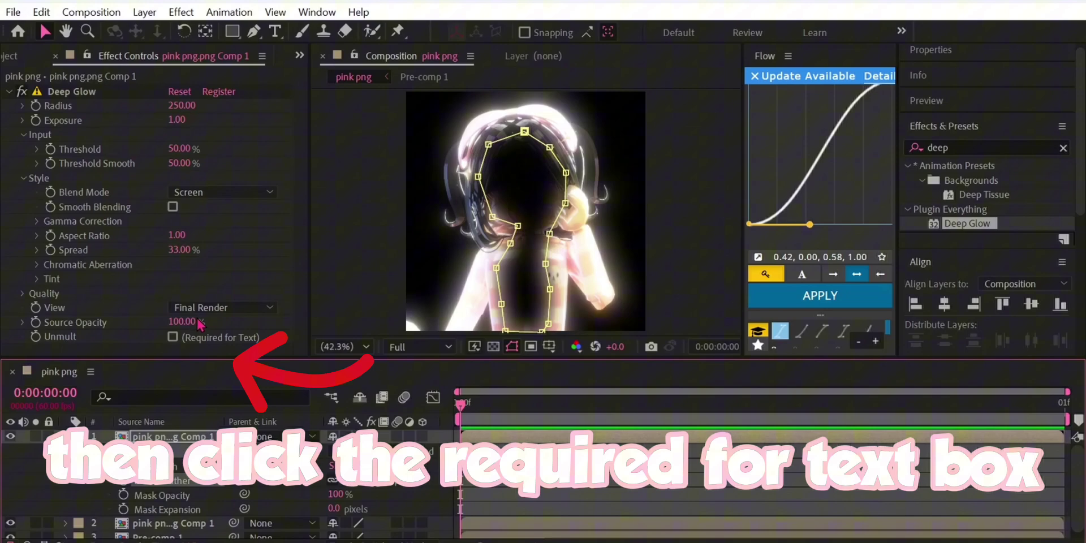
- Enable Deep Glow's Unmult (Required for Text) option and set its Exposure to 0.70
{"action": "left_click", "coordinate": [173, 336]}
{"action": "left_click", "coordinate": [520, 458]}
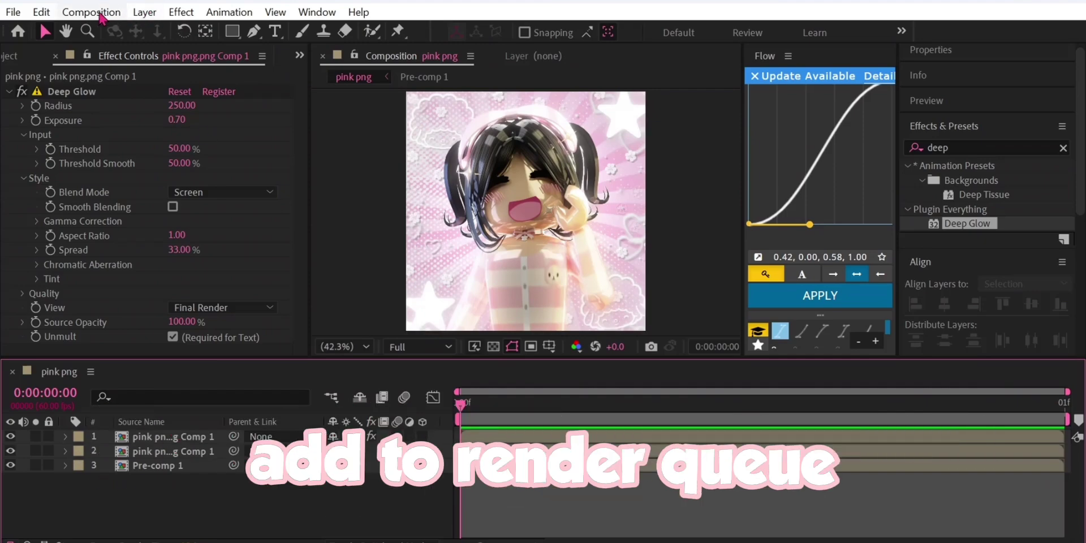
- Add the pink png composition to the render queue and set its output format to JPEG Sequence
{"action": "left_click", "coordinate": [84, 12]}
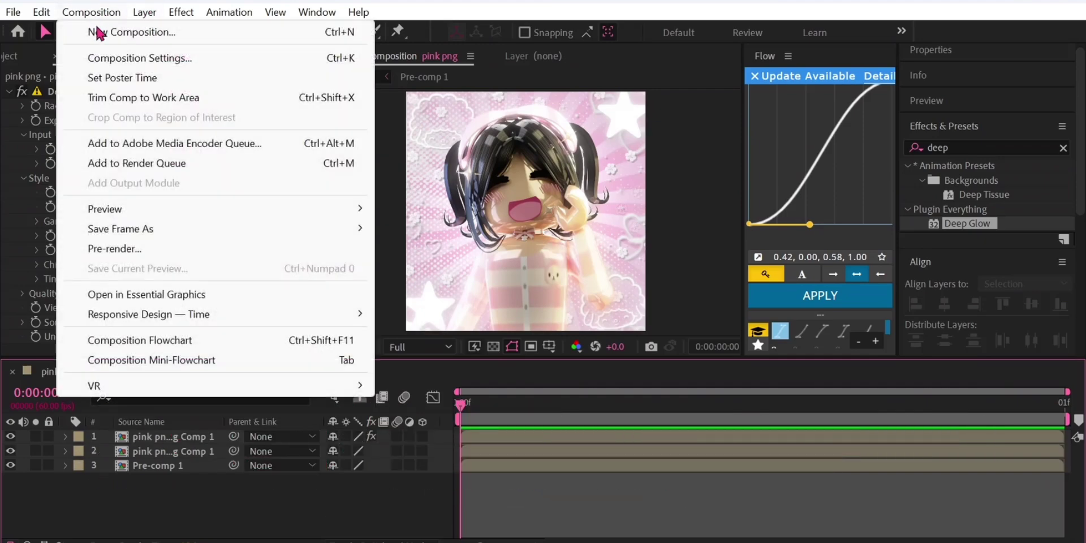
{"action": "left_click", "coordinate": [149, 164]}
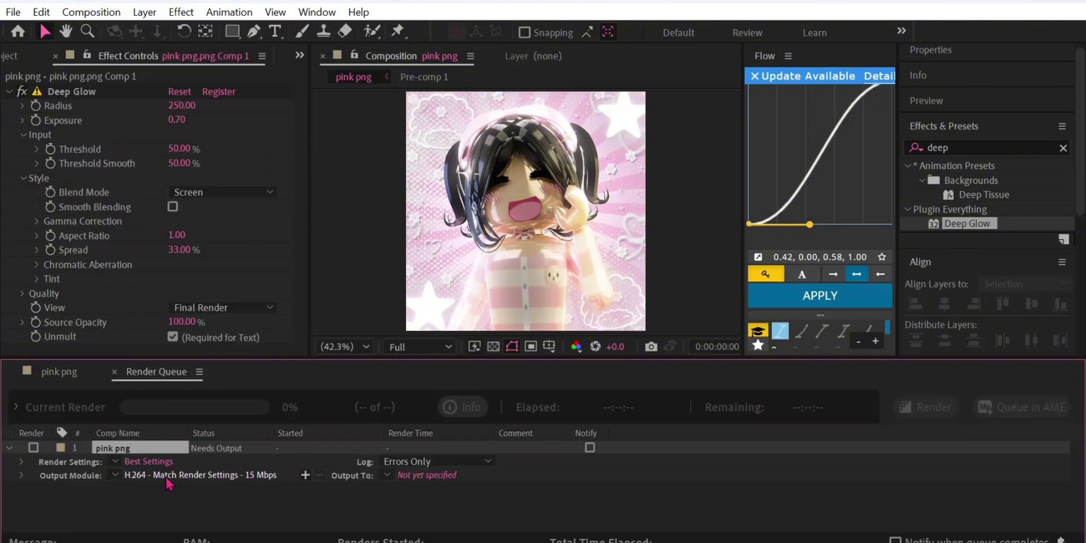
{"action": "left_click", "coordinate": [209, 475]}
{"action": "left_click", "coordinate": [458, 90]}
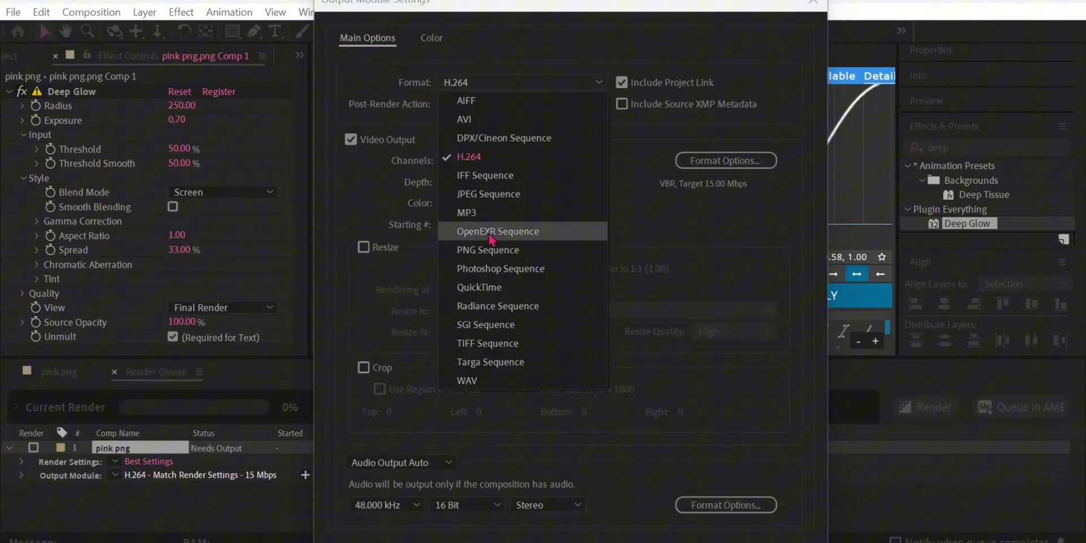
{"action": "left_click", "coordinate": [485, 195]}
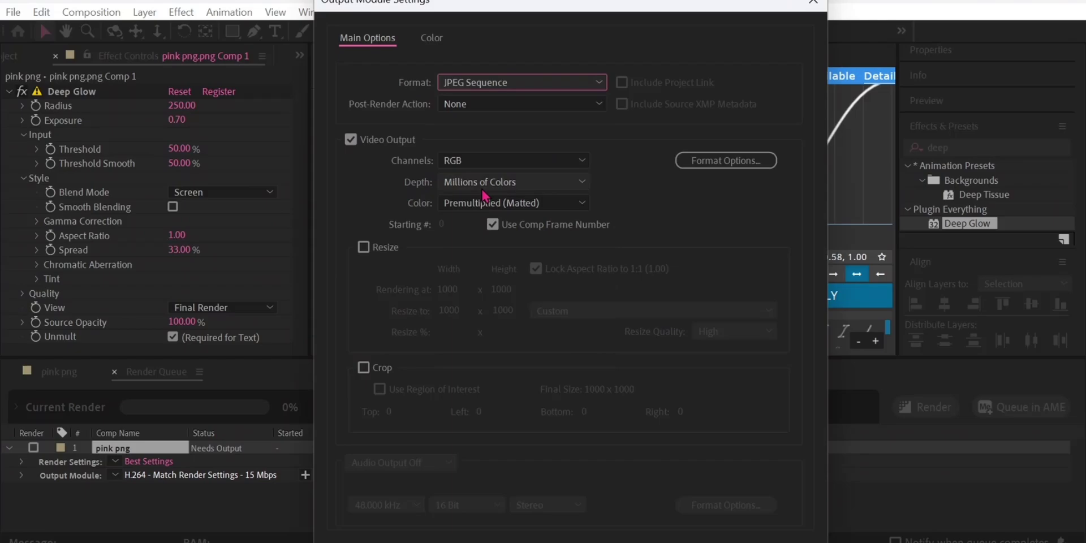
{"action": "key", "text": "Return"}
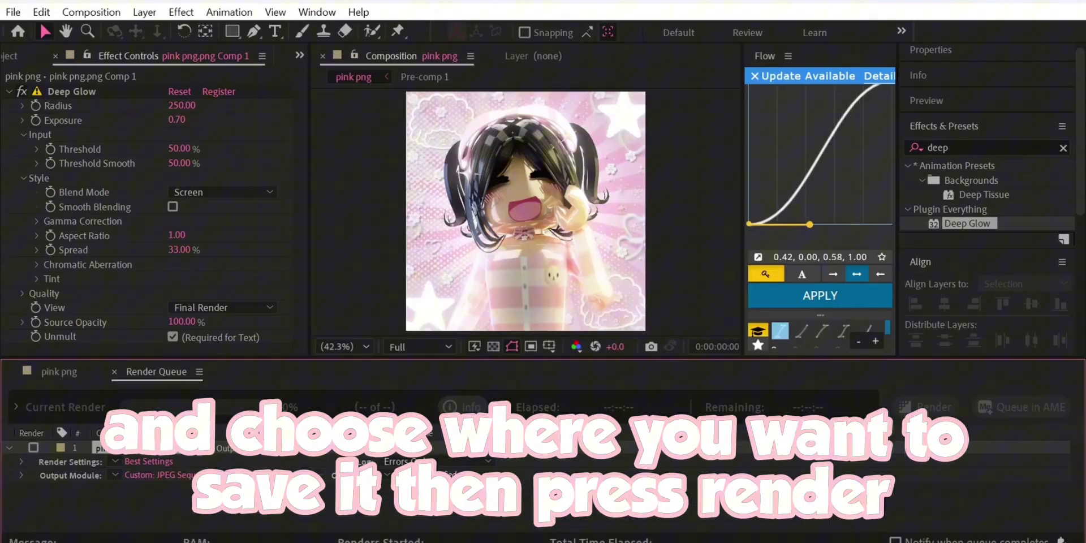
- Set the render output to a JPEG named pink done on the Desktop and render it
{"action": "left_click", "coordinate": [426, 475]}
{"action": "type", "text": "pink done"}
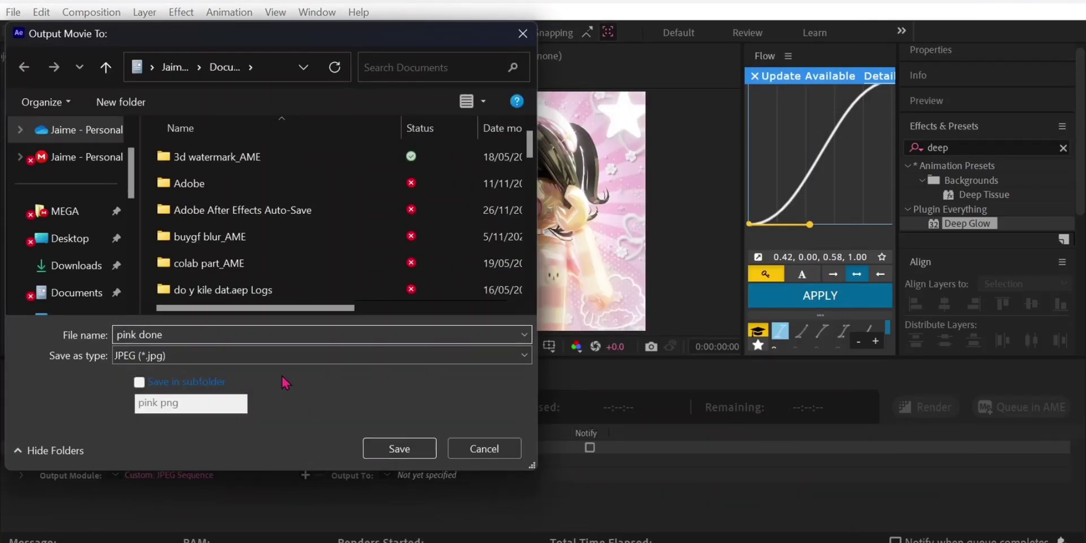
{"action": "left_click", "coordinate": [69, 238]}
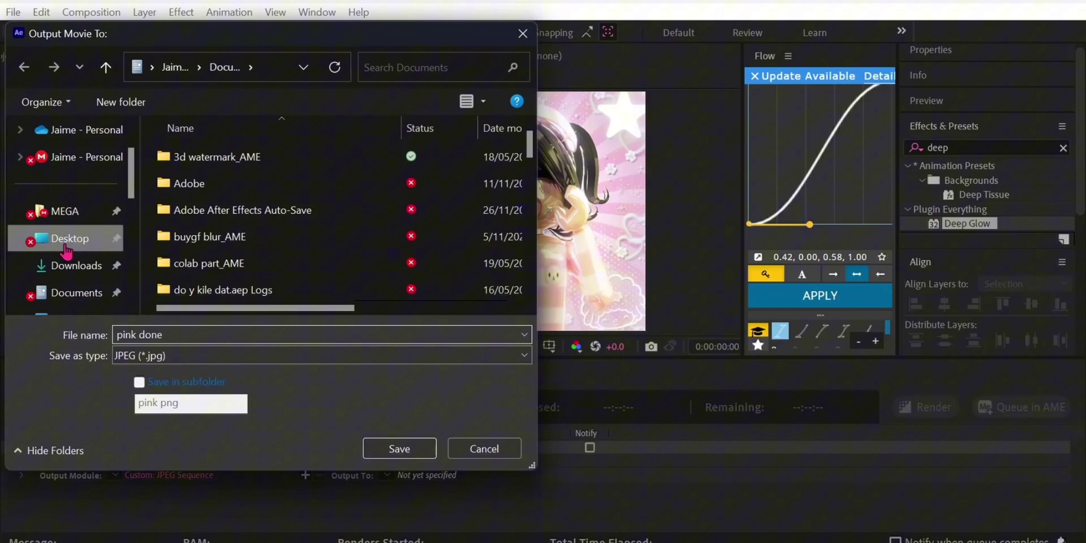
{"action": "left_click", "coordinate": [399, 448]}
{"action": "left_click", "coordinate": [923, 407]}
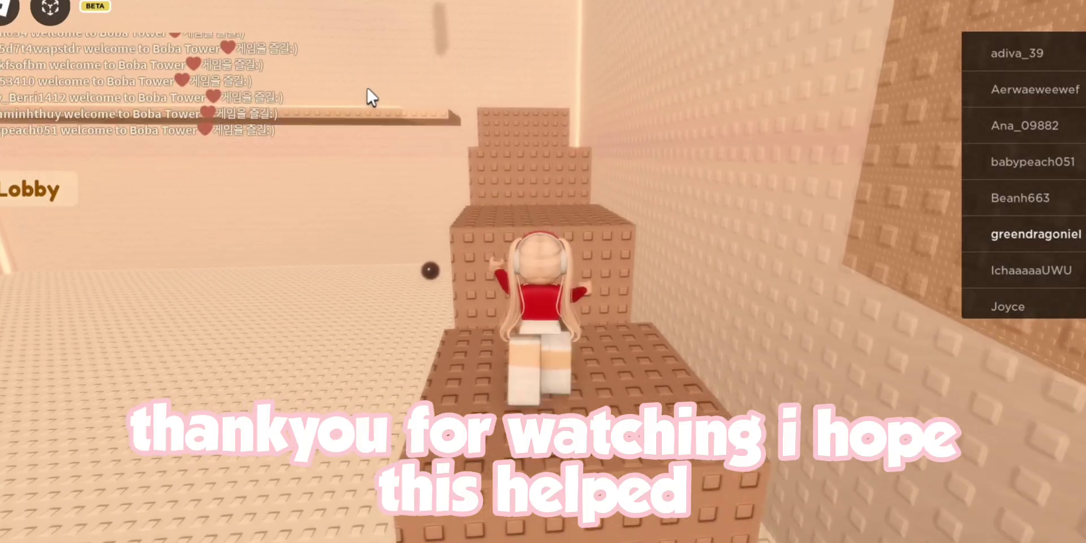